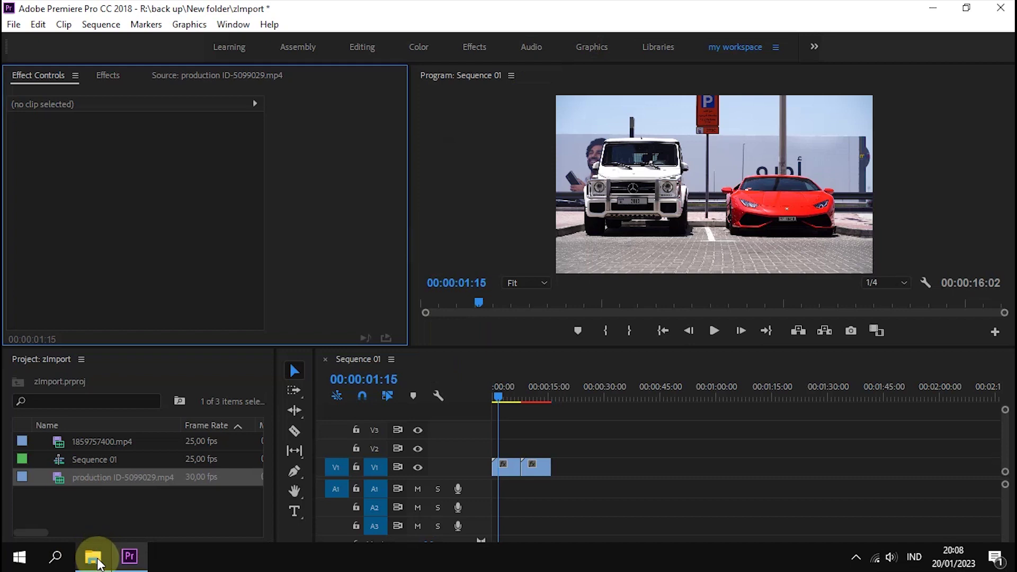
# Check the 50 Smooth Transitions Pack [EA] preset file in File Explorer, return to Premiere Pro and expand the Presets bin of the effects
pyautogui.click(533, 250)
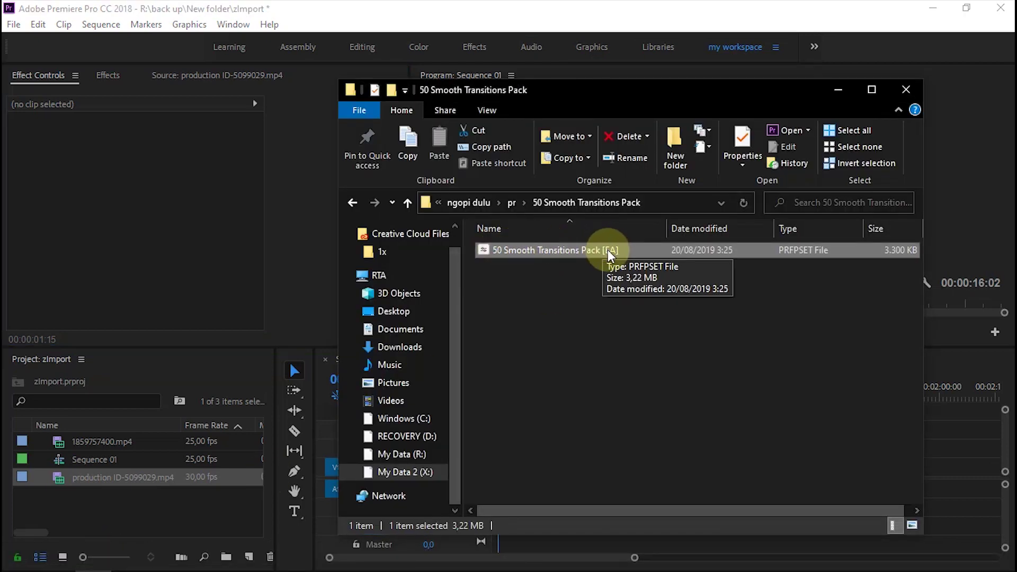
pyautogui.click(87, 212)
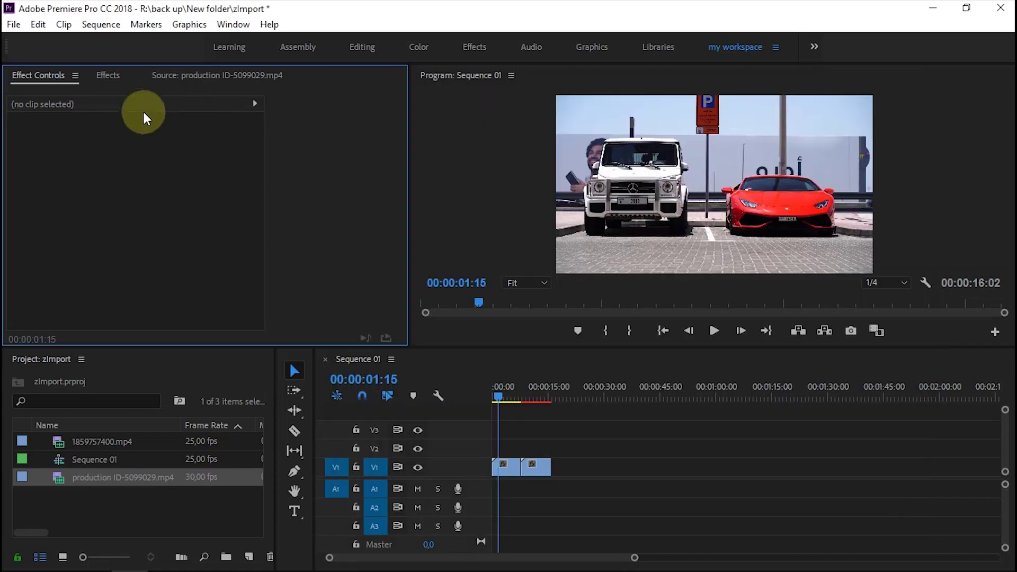
pyautogui.click(108, 75)
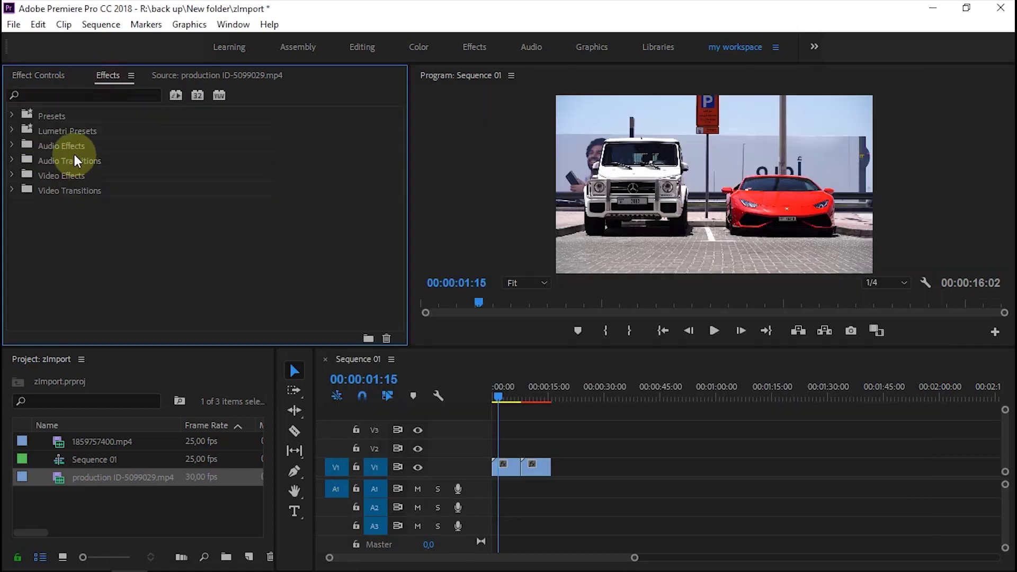
pyautogui.click(49, 116)
pyautogui.click(15, 115)
# Import the 50 Smooth Transitions Pack [EA] preset file from the ngopi dulu > pr > 50 Smooth Transitions Pack folder on My Data 2 (X:)
pyautogui.rightClick(183, 187)
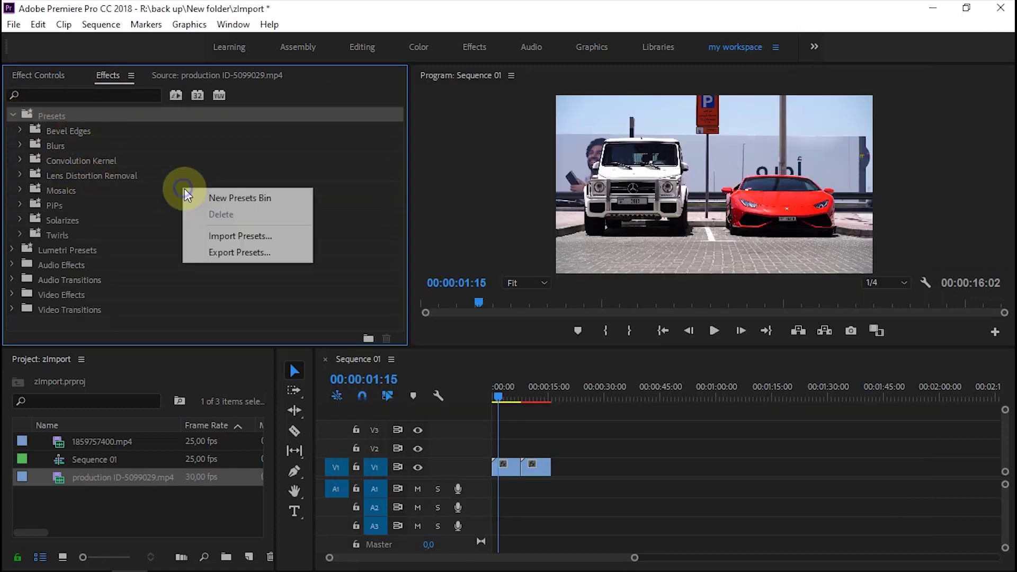
pyautogui.click(231, 240)
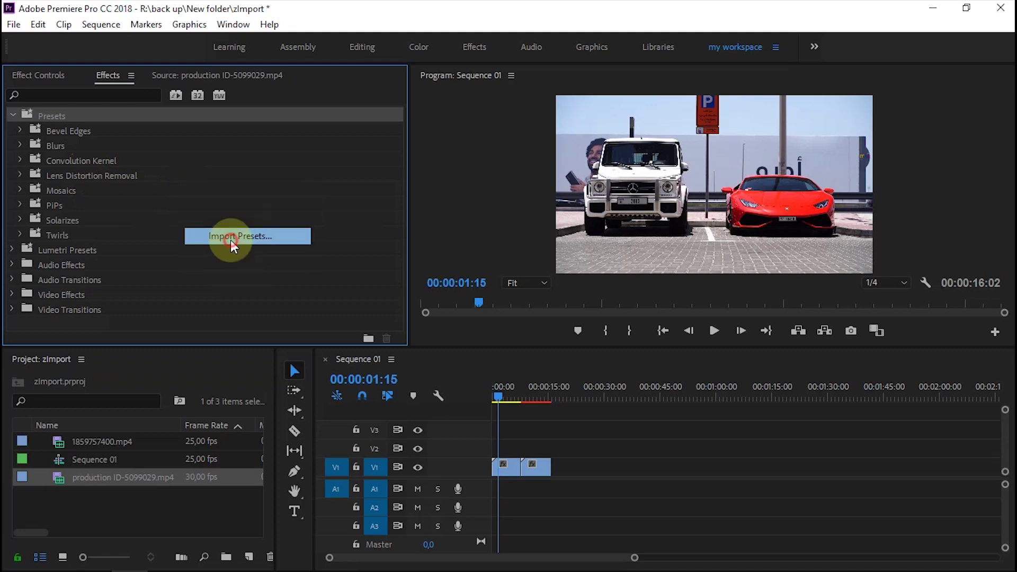
pyautogui.scroll(-2, 87, 298)
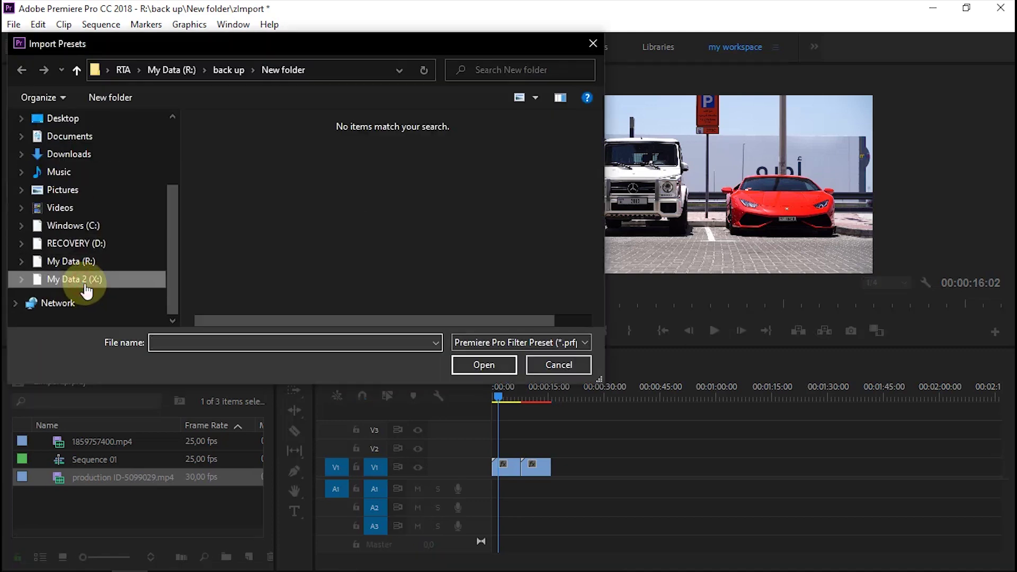
pyautogui.click(79, 281)
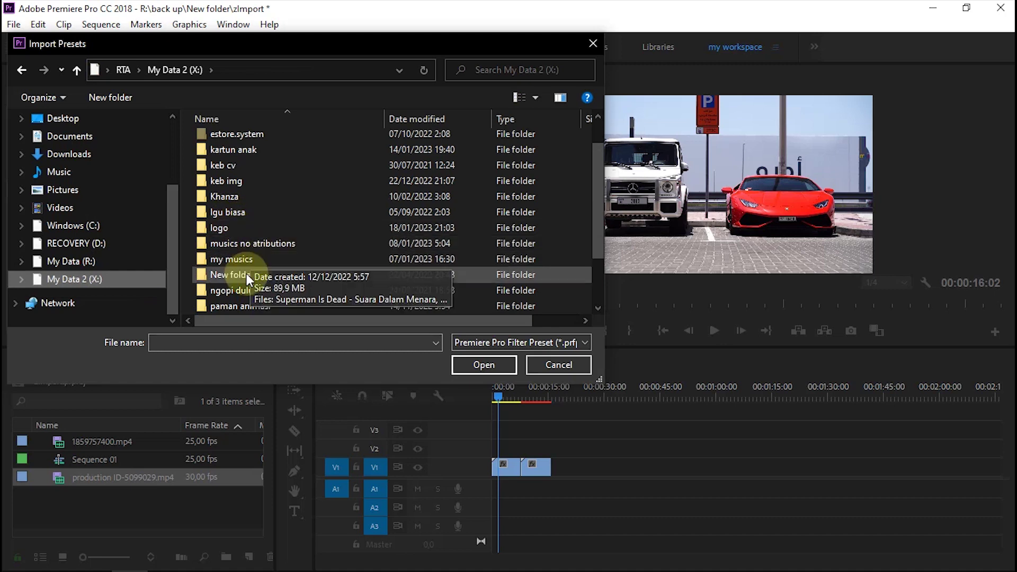
pyautogui.doubleClick(246, 289)
pyautogui.doubleClick(228, 188)
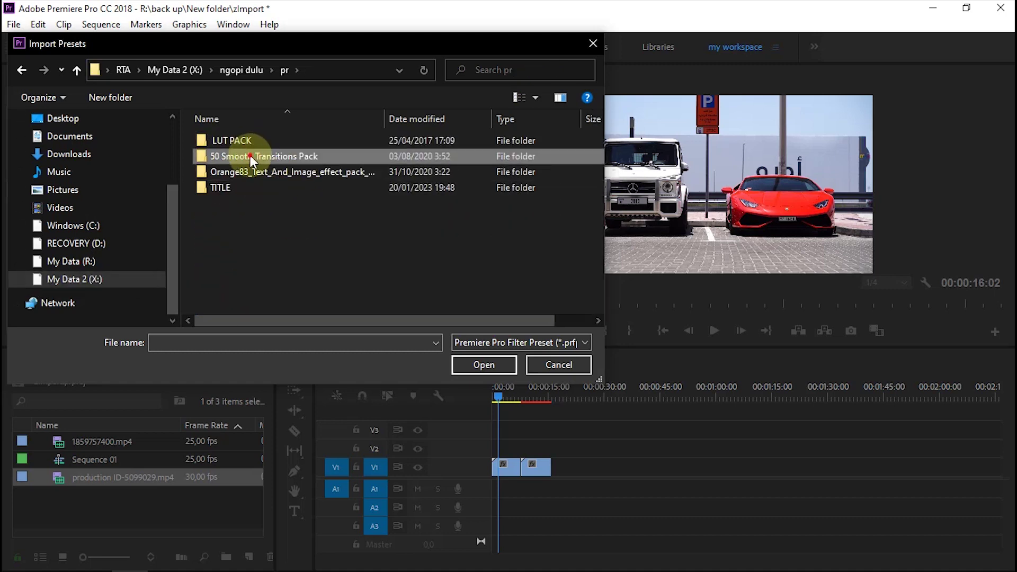
pyautogui.doubleClick(250, 155)
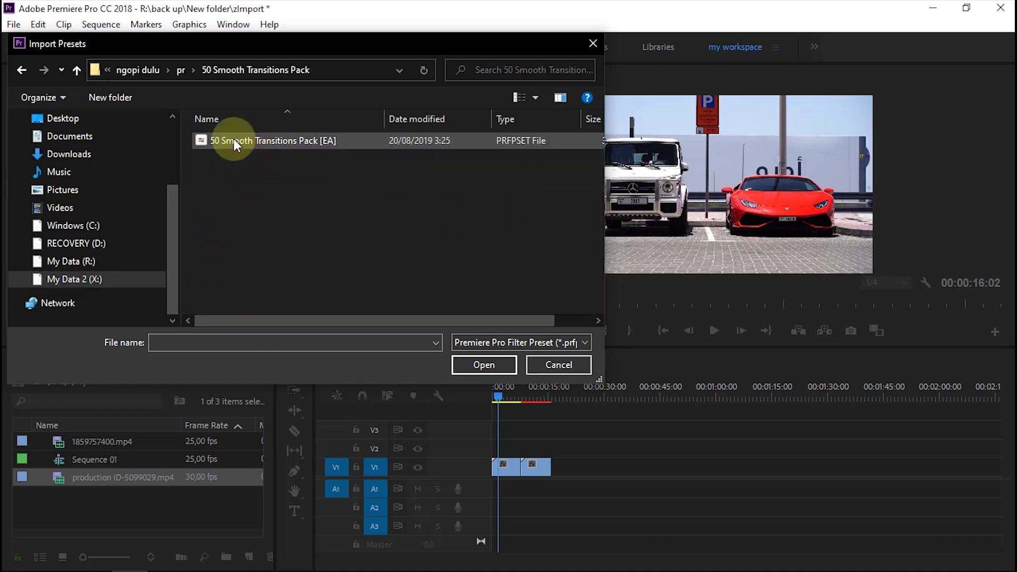
pyautogui.click(312, 140)
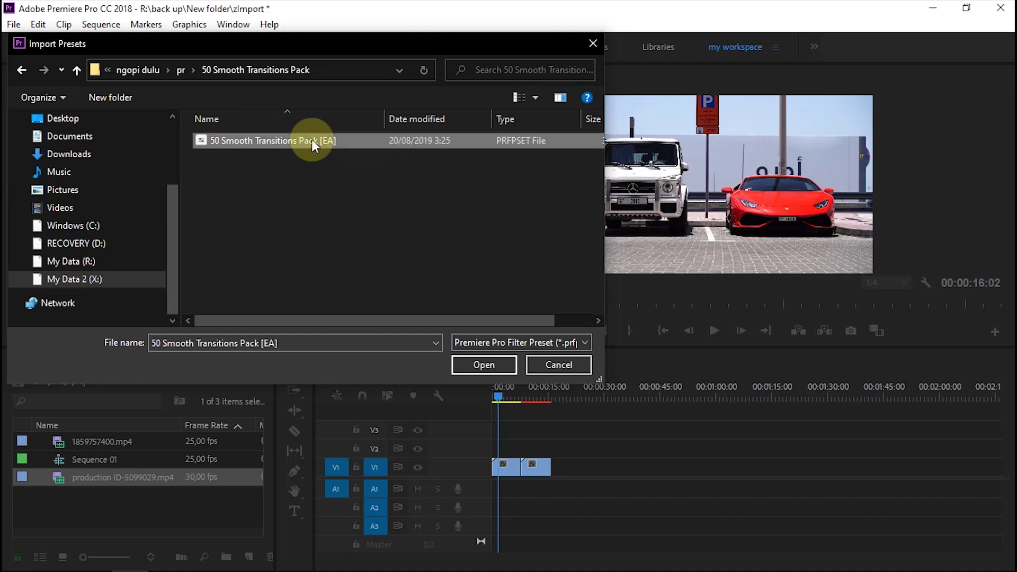
pyautogui.click(465, 370)
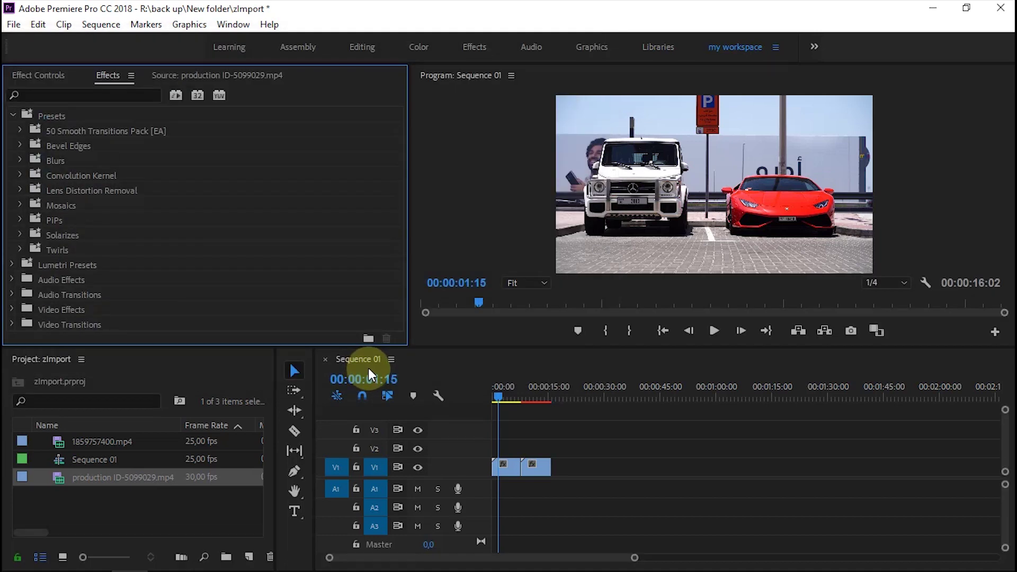
# Expand the imported 50 Smooth Transitions Pack [EA] bin and select the Whip(Nest) preset
pyautogui.click(56, 129)
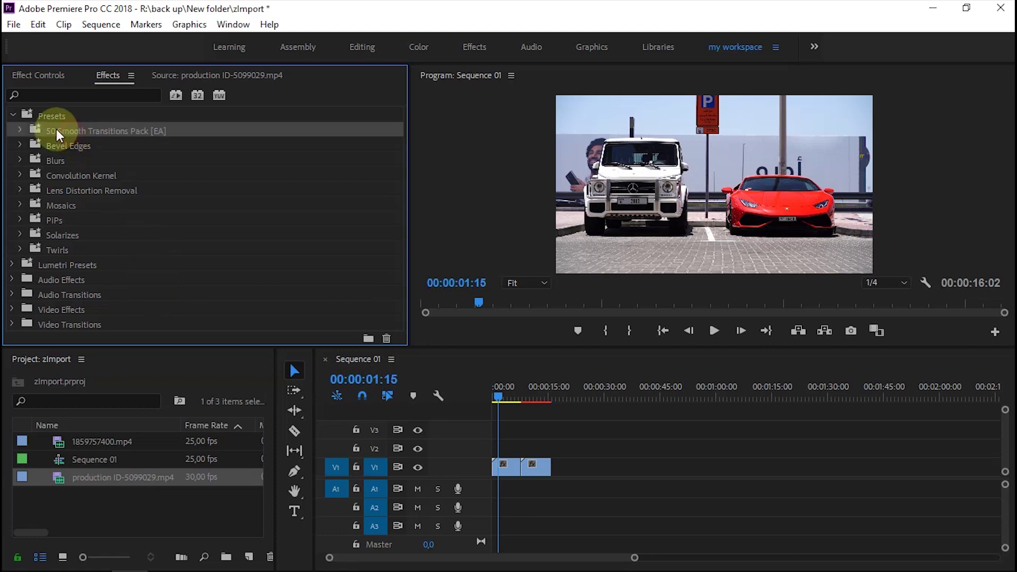
pyautogui.click(20, 130)
pyautogui.click(85, 174)
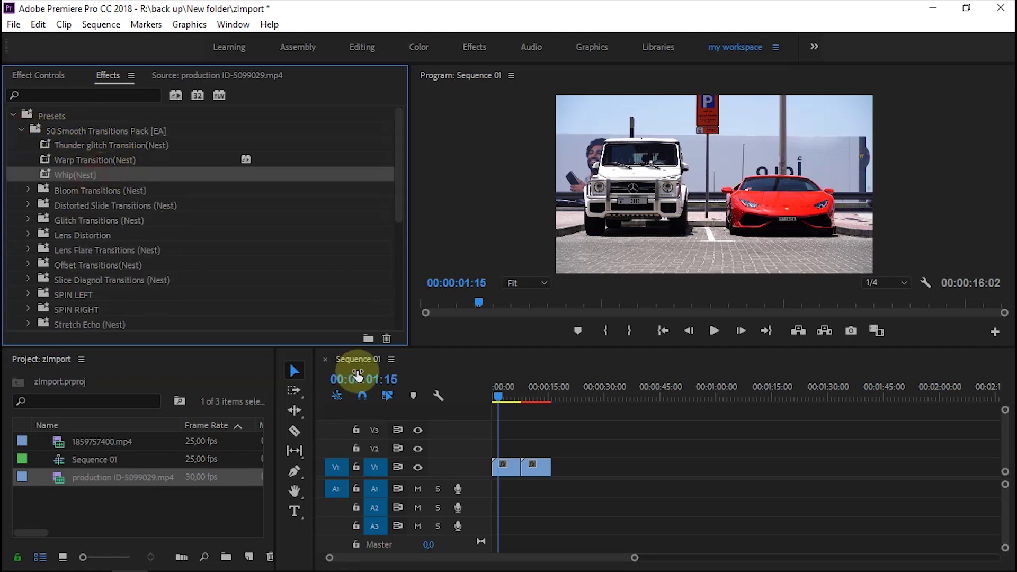
# Cut off a short piece of each clip on both sides of the edit point on V1, with the second clip cut at 00:00:08:05
pyautogui.moveTo(329, 555); pyautogui.dragTo(415, 554)
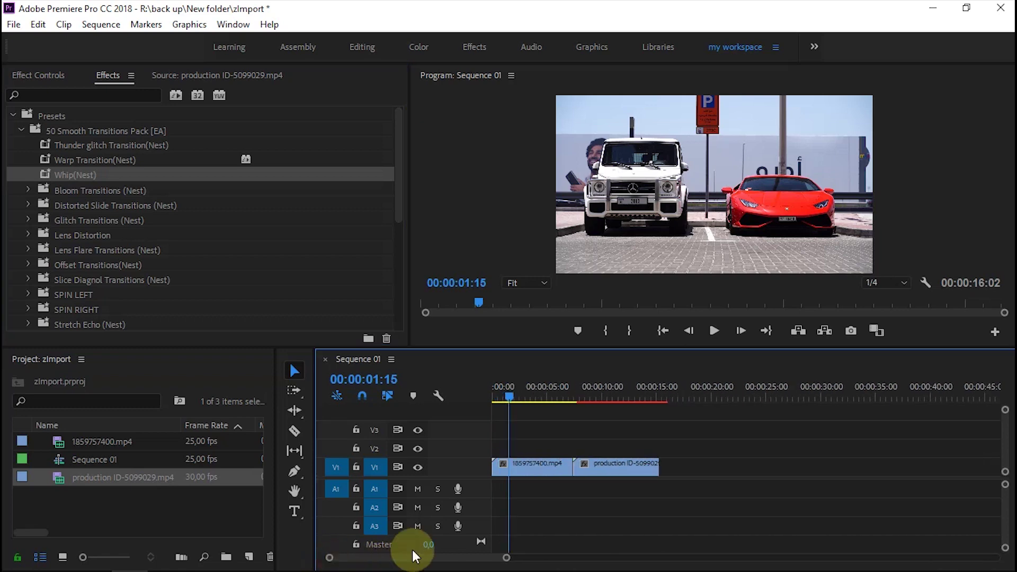
pyautogui.moveTo(507, 394); pyautogui.dragTo(592, 398)
pyautogui.click(554, 477)
pyautogui.click(601, 470)
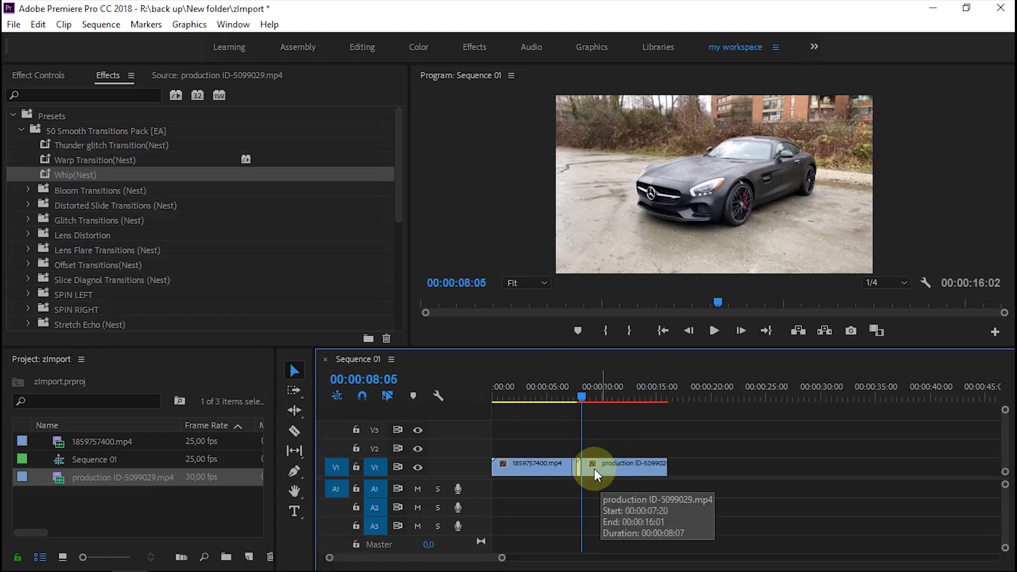
# Nest the two short pieces around the edit point on V1 into one sequence
pyautogui.moveTo(330, 558)
pyautogui.mouseDown()
pyautogui.moveTo(375, 554)
pyautogui.moveTo(333, 557)
pyautogui.mouseUp()
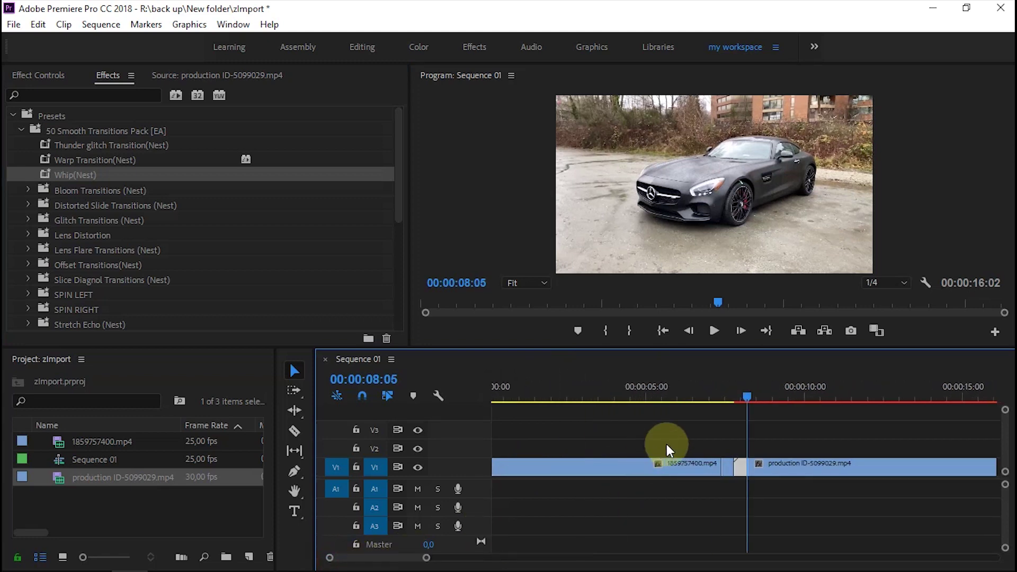
pyautogui.rightClick(739, 472)
pyautogui.click(766, 369)
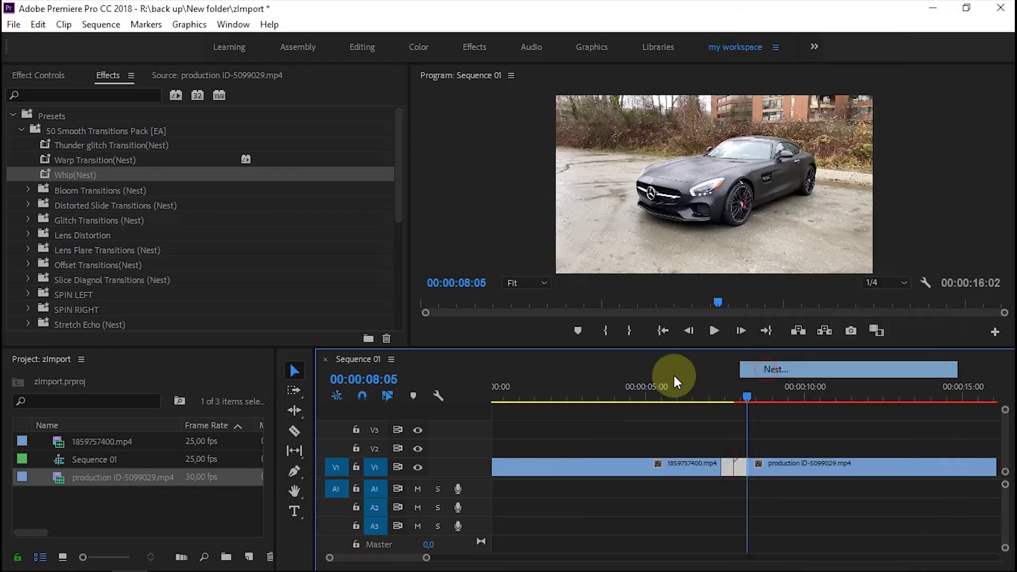
pyautogui.click(466, 306)
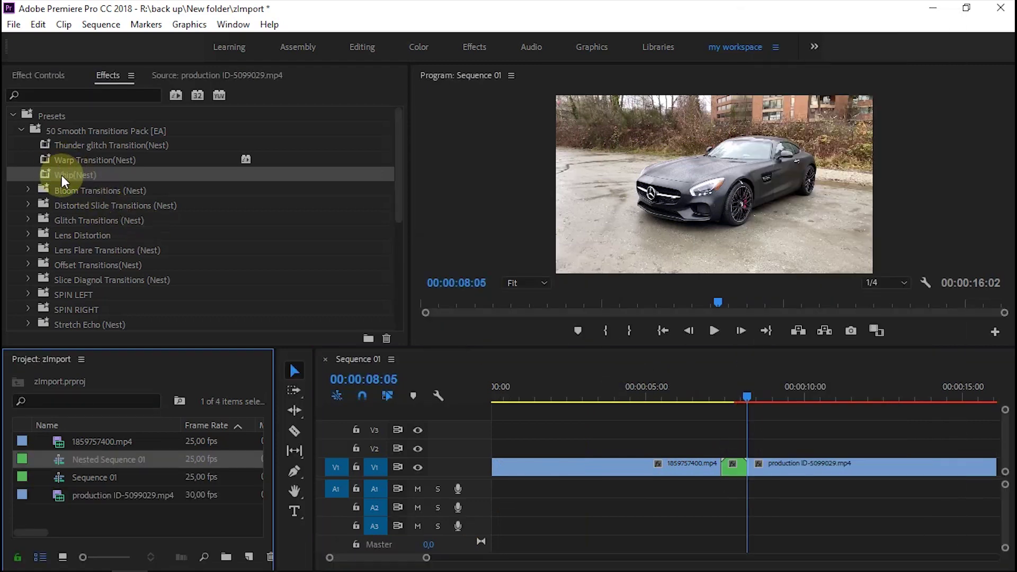
# Apply the Whip(Nest) preset to the nested clip on V1 and play back the transition
pyautogui.moveTo(63, 176); pyautogui.dragTo(738, 476)
pyautogui.moveTo(746, 402); pyautogui.dragTo(713, 403)
pyautogui.press('space')
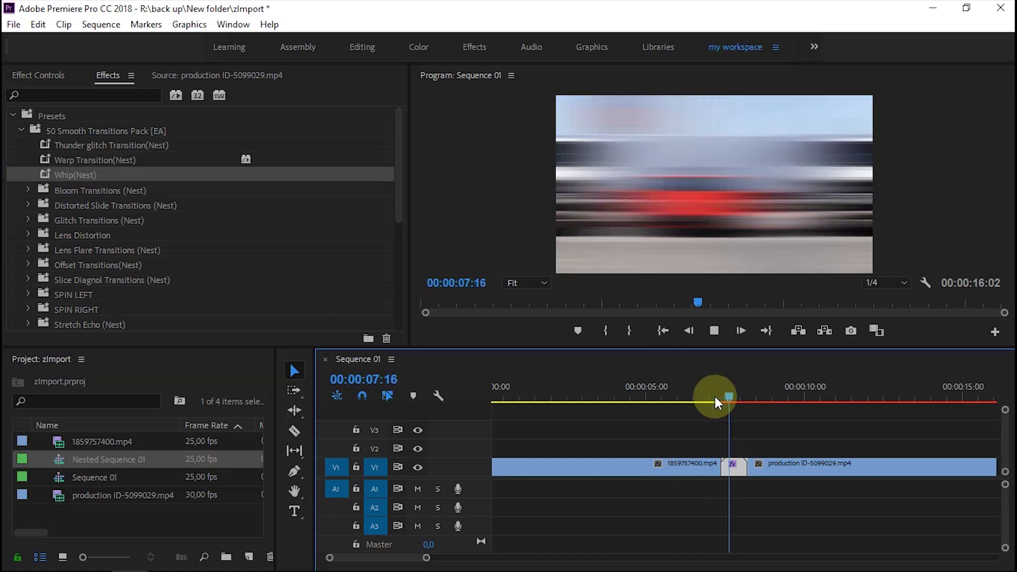
pyautogui.press('space')
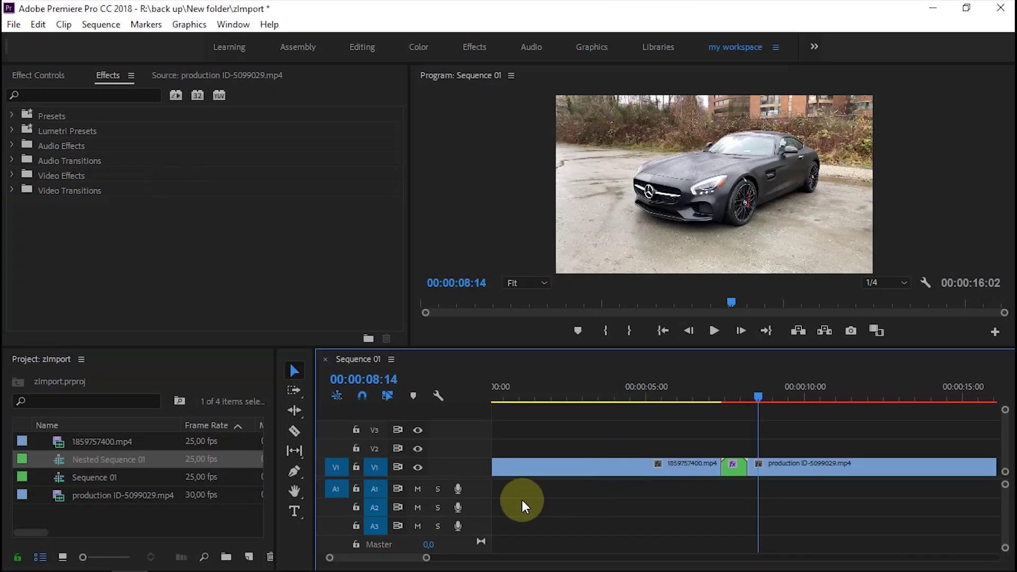
# Look over the CUBE files of the LUT PACK folder in File Explorer and return to Premiere Pro in the Color workspace
pyautogui.moveTo(50, 551)
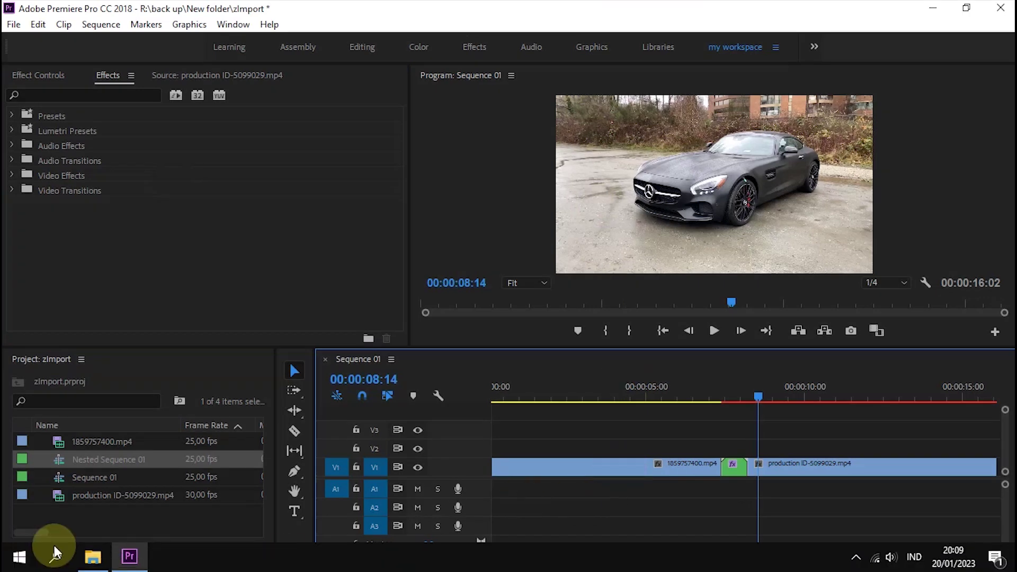
pyautogui.click(90, 555)
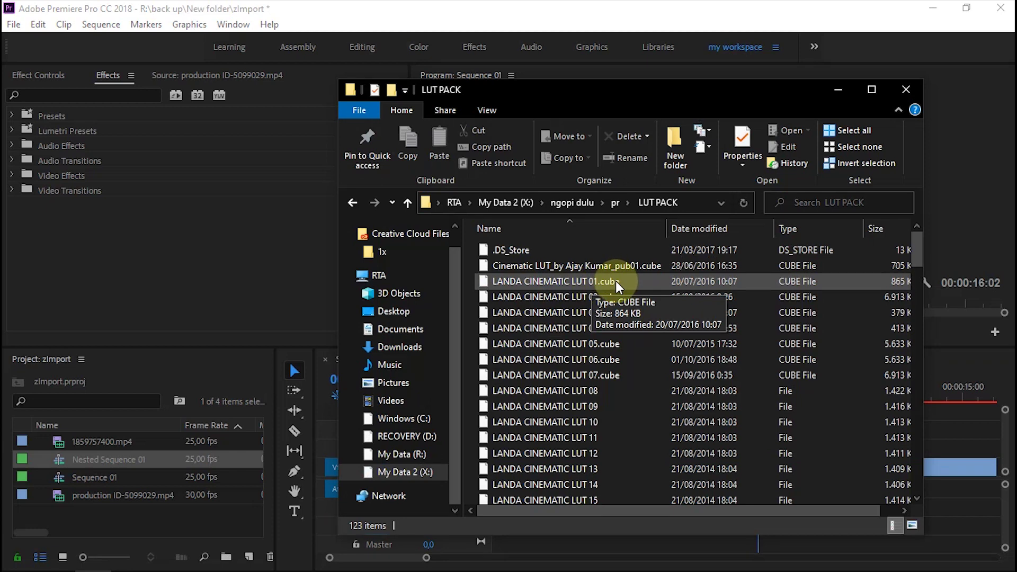
pyautogui.click(599, 62)
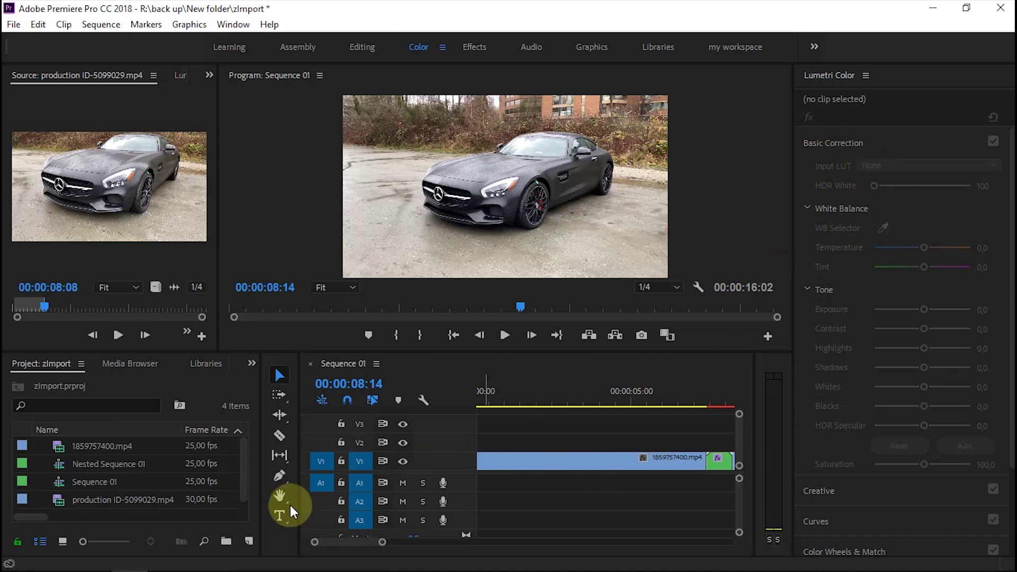
# Create a 1920 × 1080 adjustment layer at 25,00 fps and place it on V2 above the 1859757400.mp4 clip
pyautogui.click(249, 541)
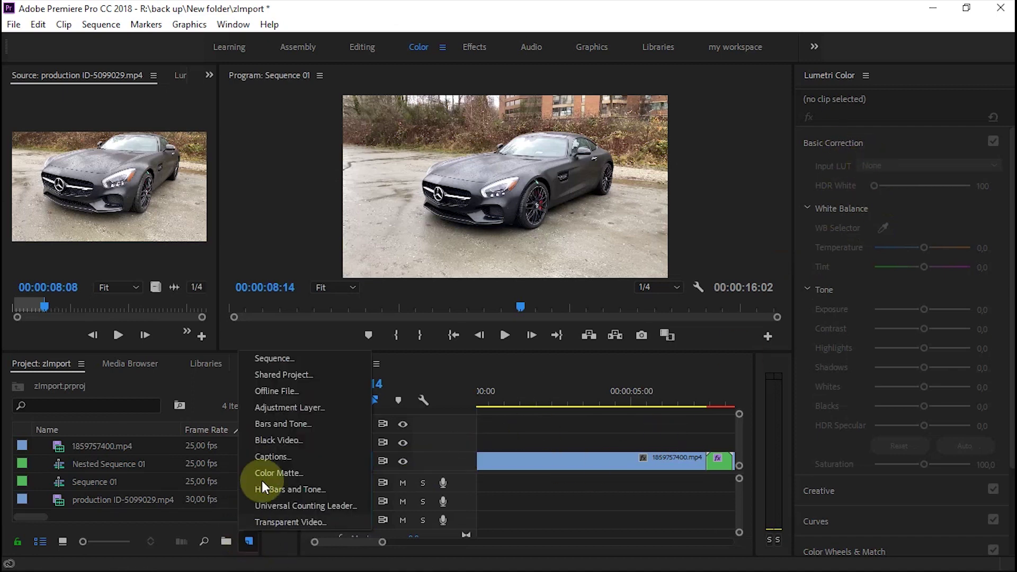
pyautogui.click(275, 409)
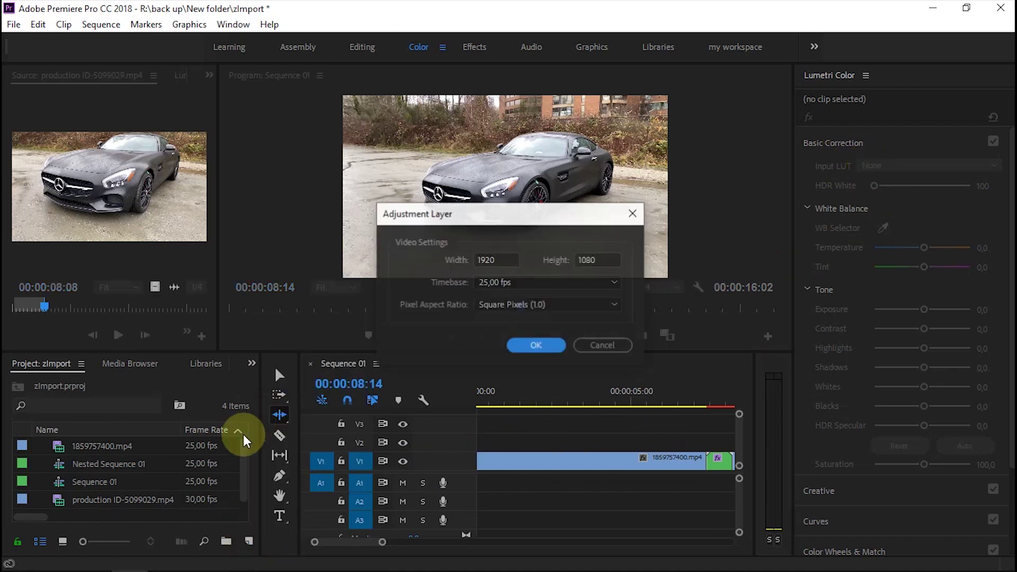
pyautogui.click(524, 345)
pyautogui.moveTo(86, 447); pyautogui.dragTo(506, 442)
# Select the adjustment layer on V2 with the playhead over it and start browsing for a custom Input LUT
pyautogui.click(527, 398)
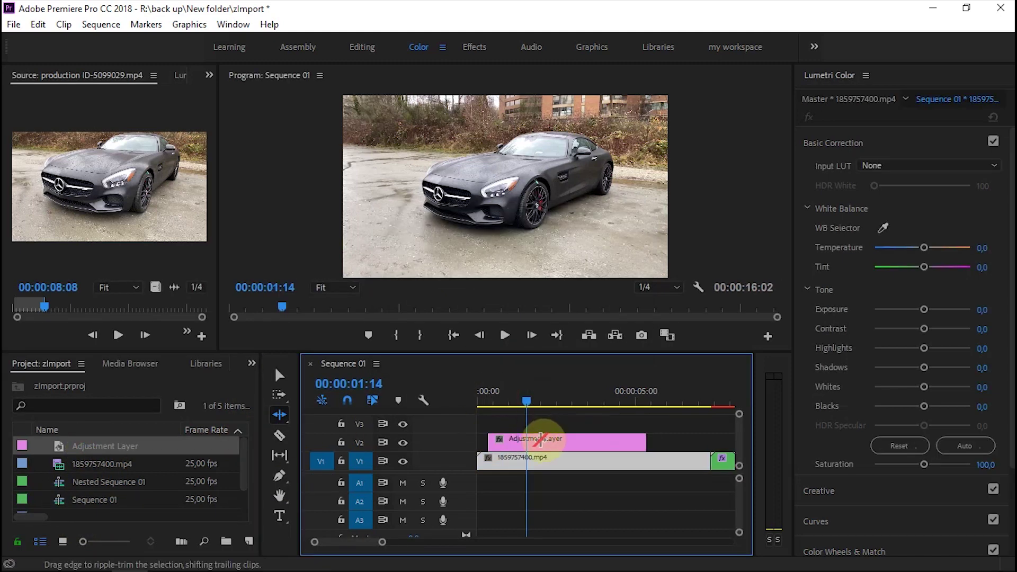
pyautogui.click(279, 375)
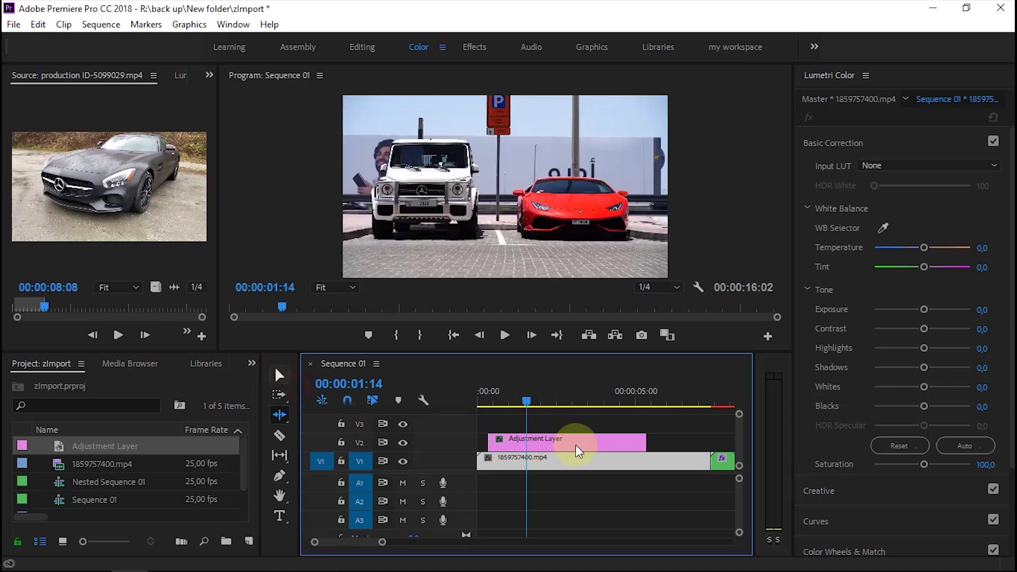
pyautogui.click(580, 447)
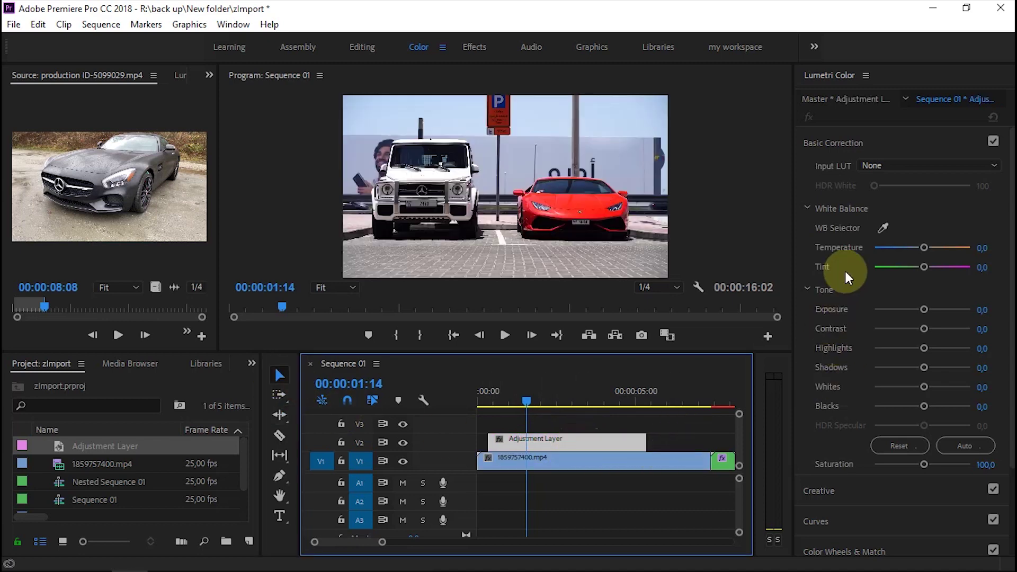
pyautogui.click(879, 165)
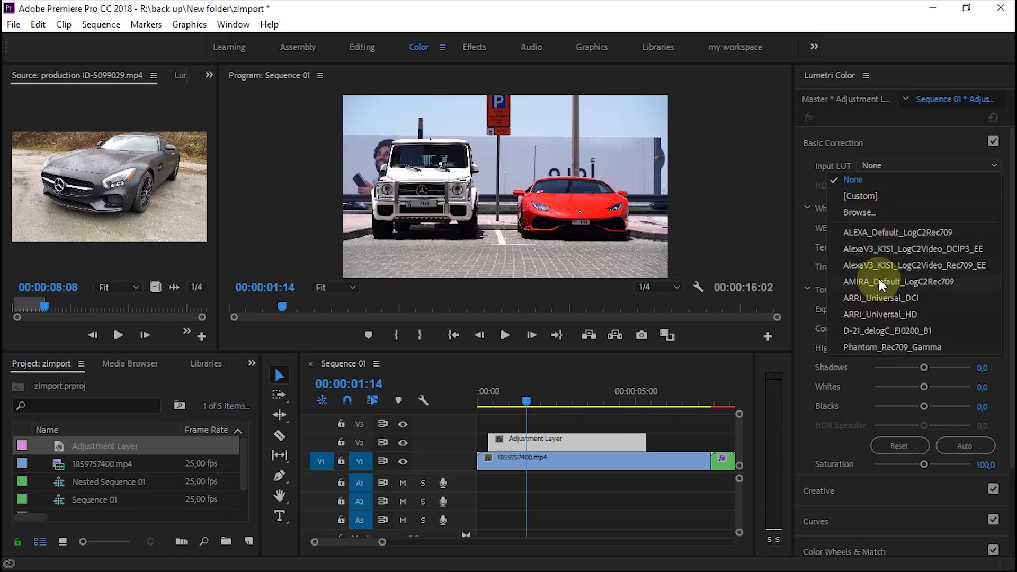
pyautogui.press('Escape')
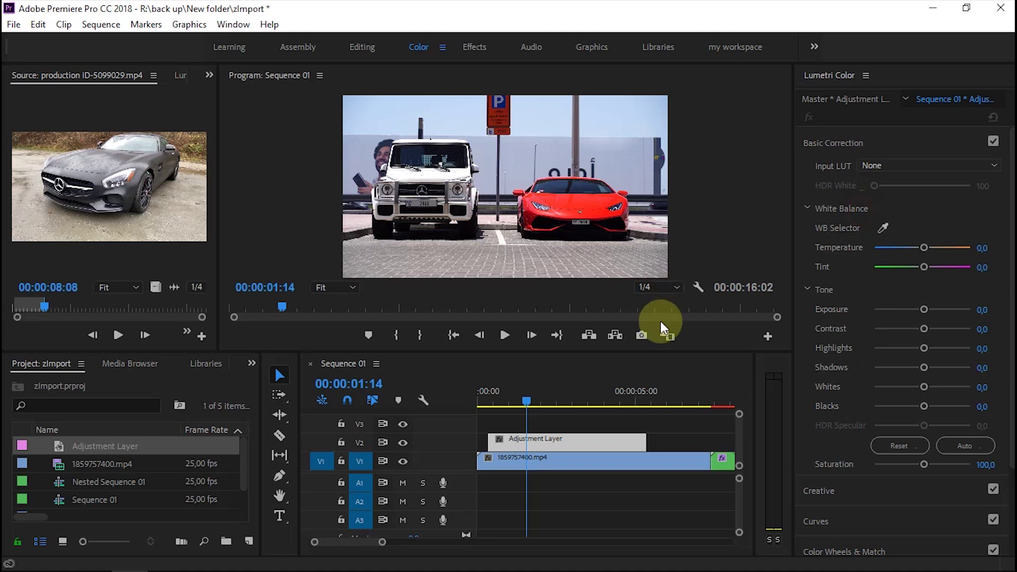
pyautogui.scroll(-1, 90, 310)
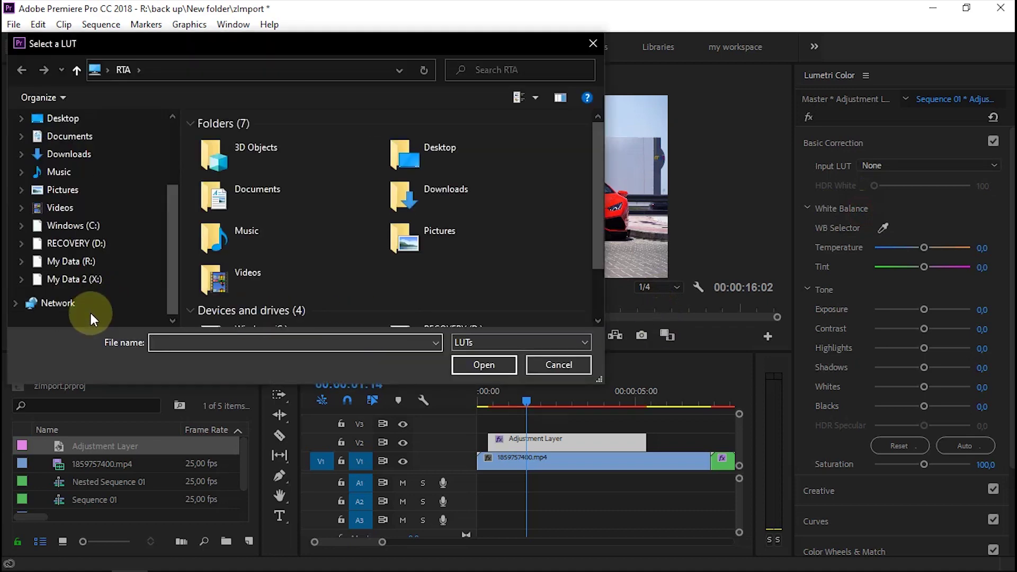
# Load LANDA CINEMATIC LUT 45.cube from My Data 2 (X:) > ngopi dulu > pr > LUT PACK as the adjustment layer's Input LUT
pyautogui.click(80, 280)
pyautogui.scroll(-2, 275, 246)
pyautogui.doubleClick(249, 228)
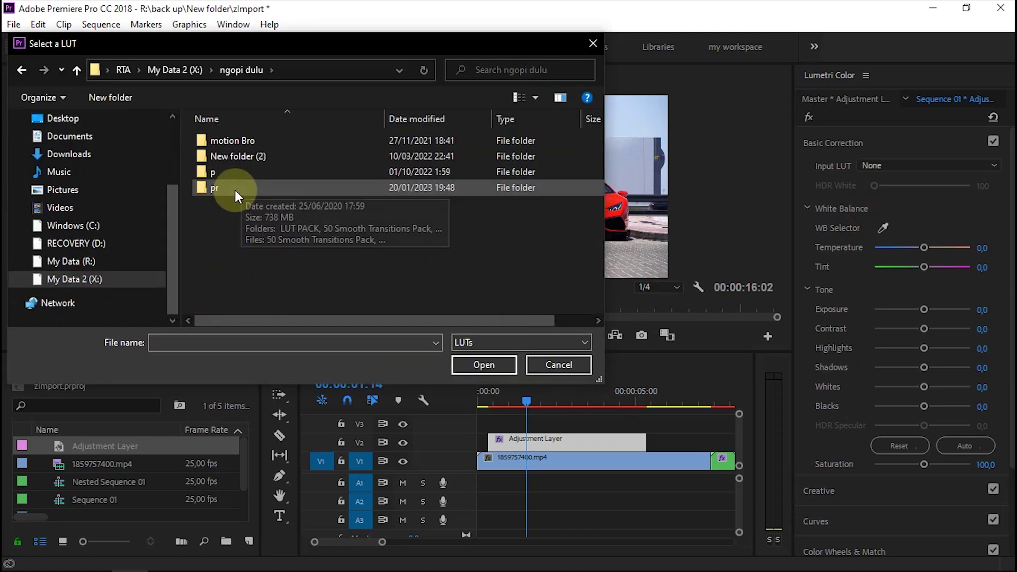
pyautogui.doubleClick(226, 187)
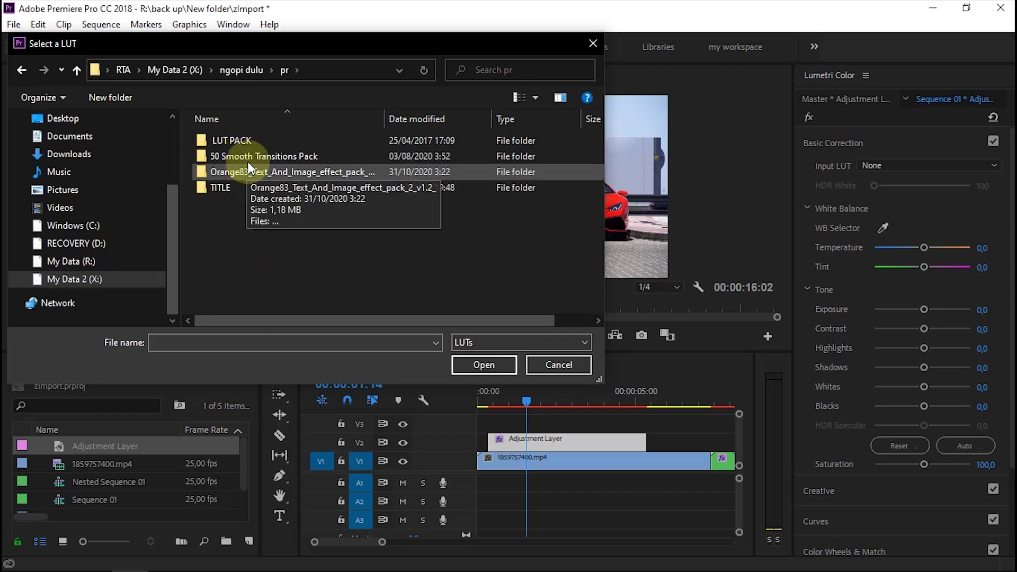
pyautogui.doubleClick(227, 141)
pyautogui.scroll(-12, 317, 233)
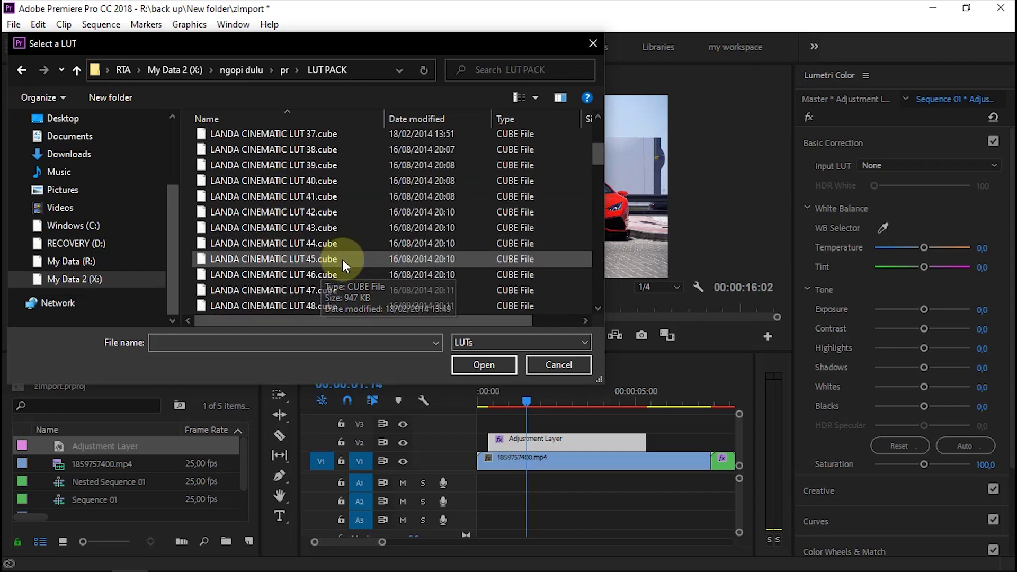
pyautogui.click(284, 258)
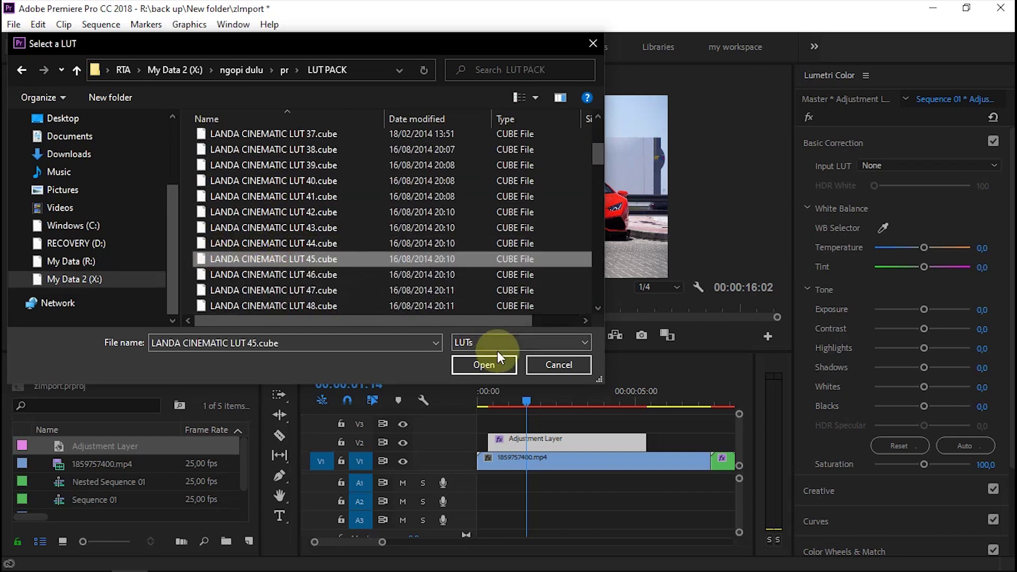
pyautogui.click(483, 365)
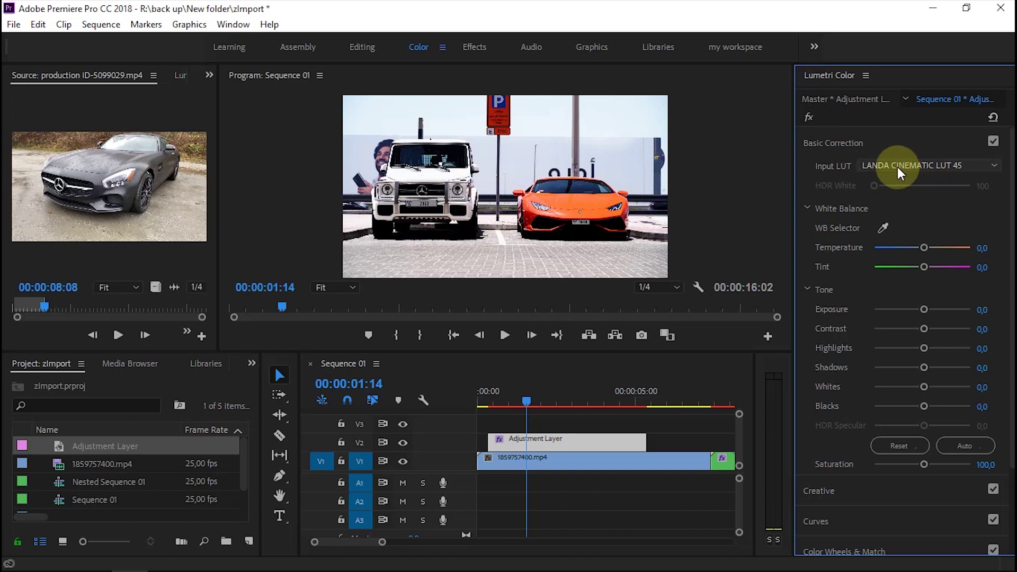
# Compare an ungraded frame before the adjustment layer with a graded frame beneath it, and reselect the layer
pyautogui.moveTo(517, 409); pyautogui.dragTo(483, 406)
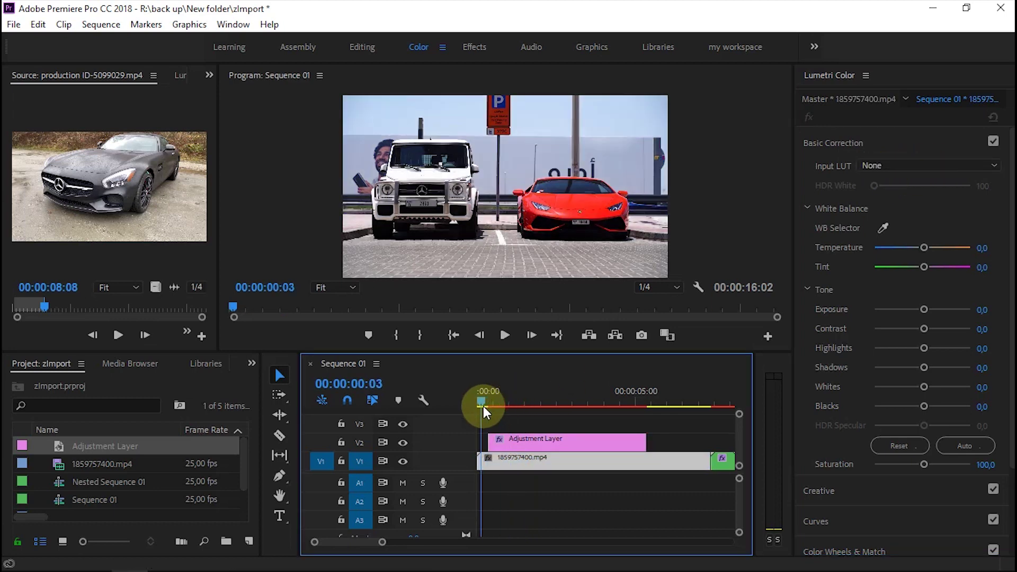
pyautogui.click(523, 406)
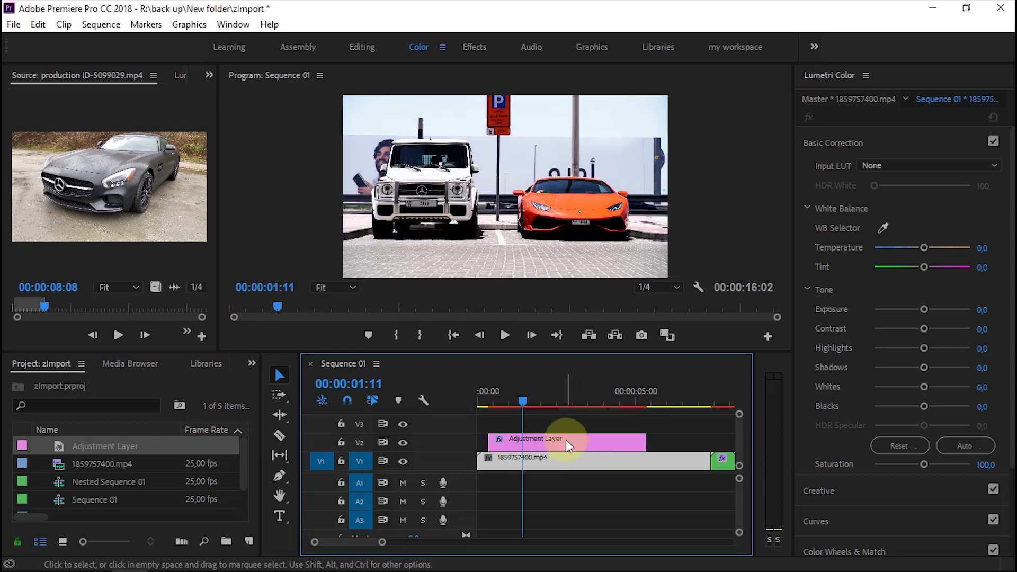
pyautogui.click(566, 442)
# Switch to the Graphics workspace, widen Essential Graphics to two thumbnail columns, and browse the available templates
pyautogui.click(591, 47)
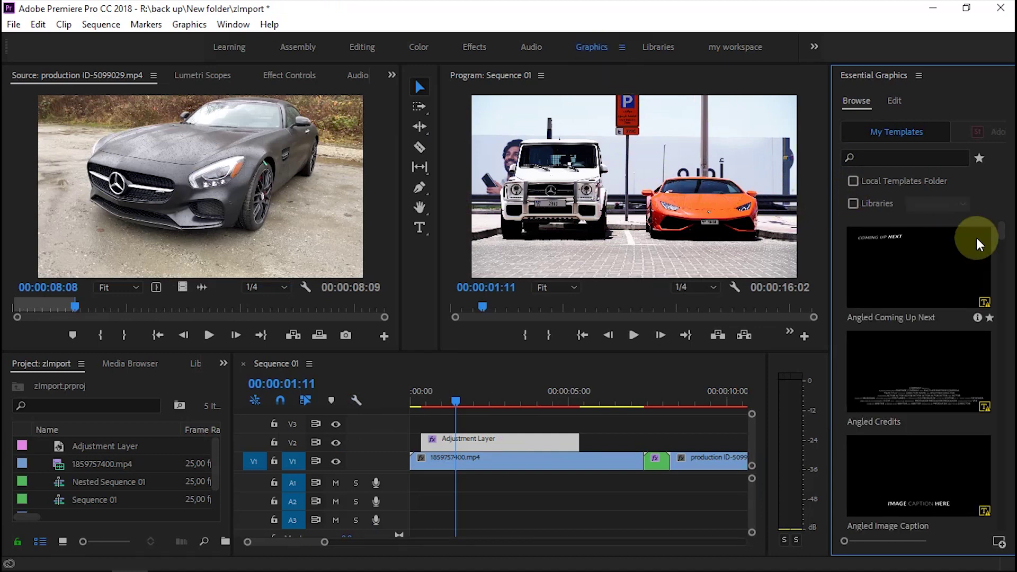
pyautogui.moveTo(830, 298); pyautogui.dragTo(759, 306)
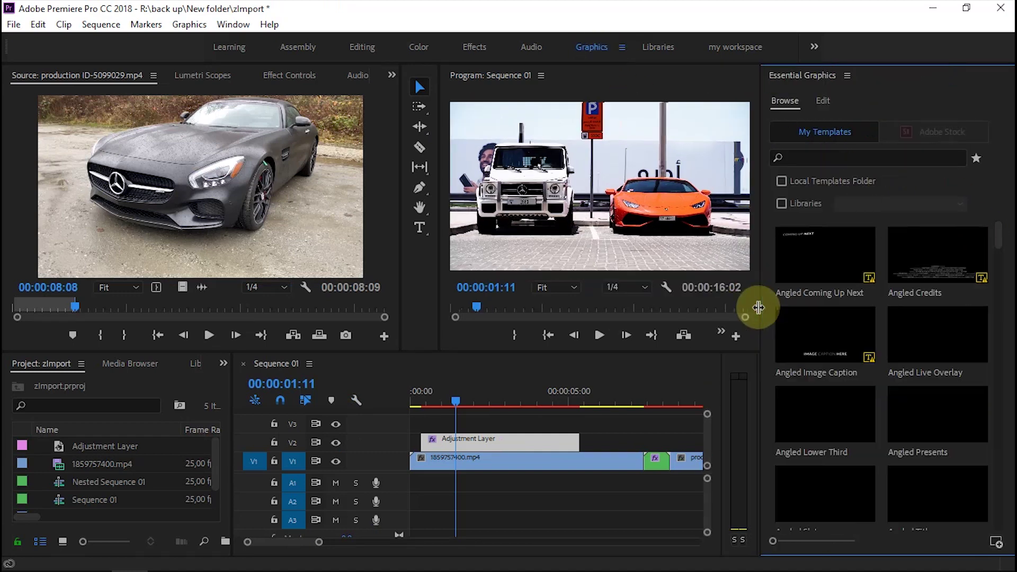
pyautogui.scroll(-10, 944, 339)
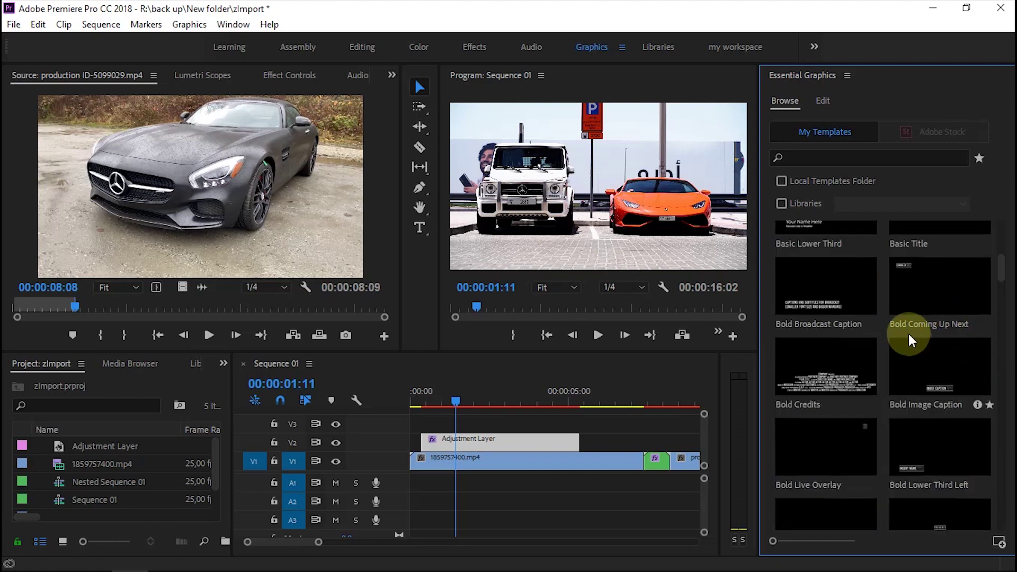
pyautogui.scroll(-15, 904, 345)
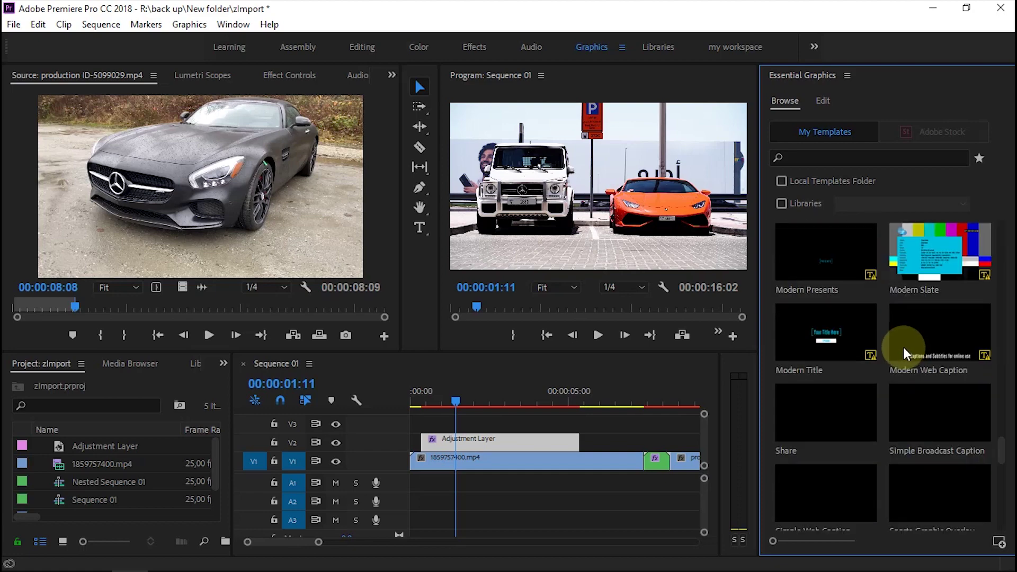
# Look over the Motion Graphics Template files of the 01_Minimal I (01-85) folder in File Explorer and return to Premiere Pro
pyautogui.click(90, 557)
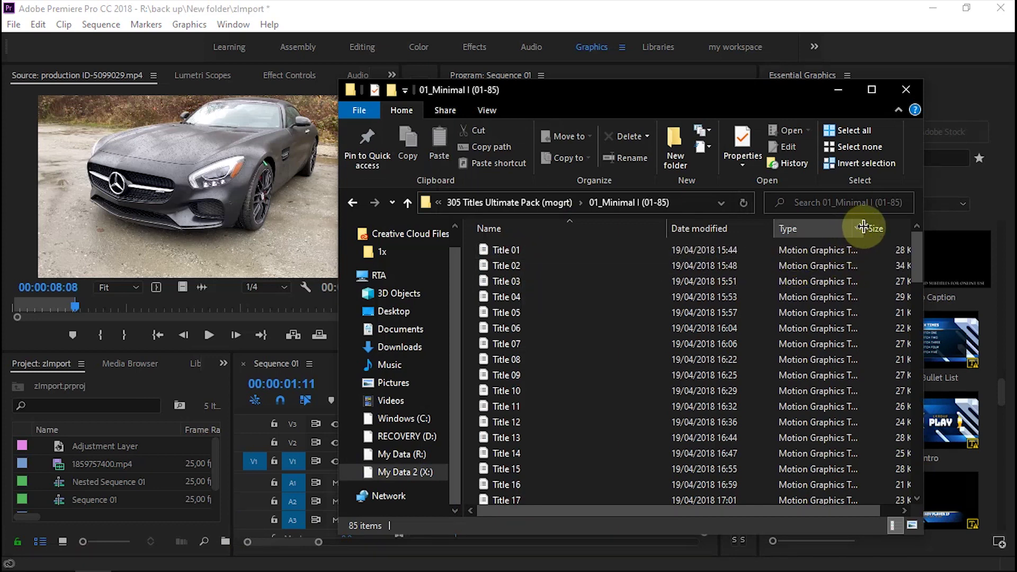
pyautogui.moveTo(924, 218); pyautogui.dragTo(989, 219)
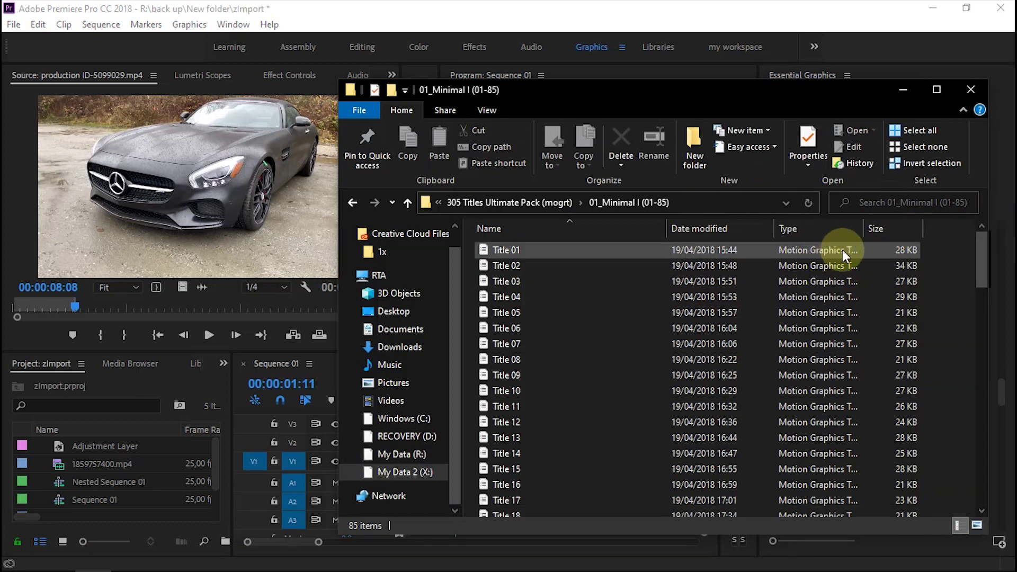
pyautogui.moveTo(864, 230); pyautogui.dragTo(895, 232)
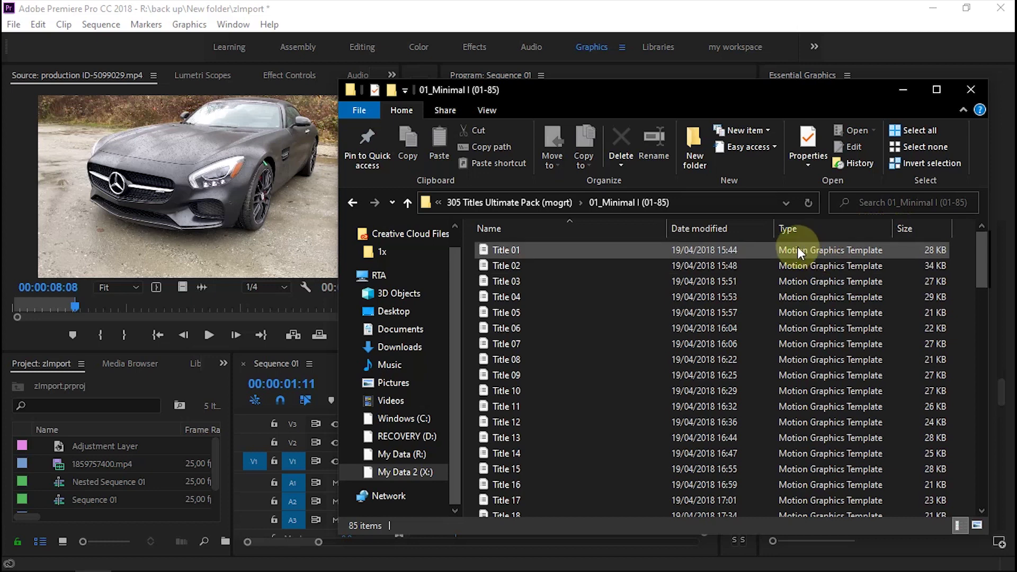
pyautogui.click(779, 250)
pyautogui.hotkey('alt', 'Tab')
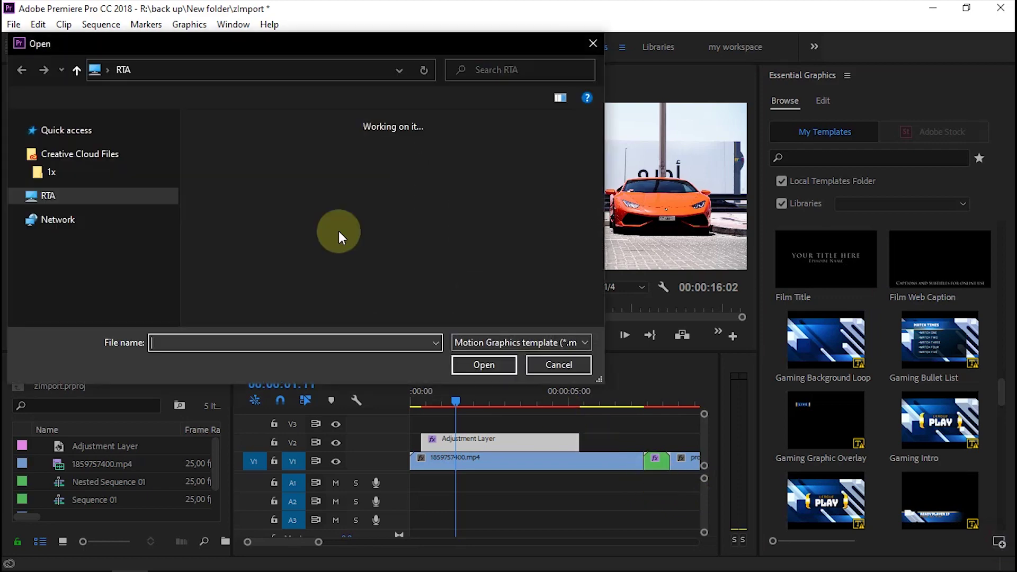
# Browse for a motion graphics template to import in My Data 2 (X:) > ngopi dulu > pr > TITLE > Essential Panel Files
pyautogui.click(127, 279)
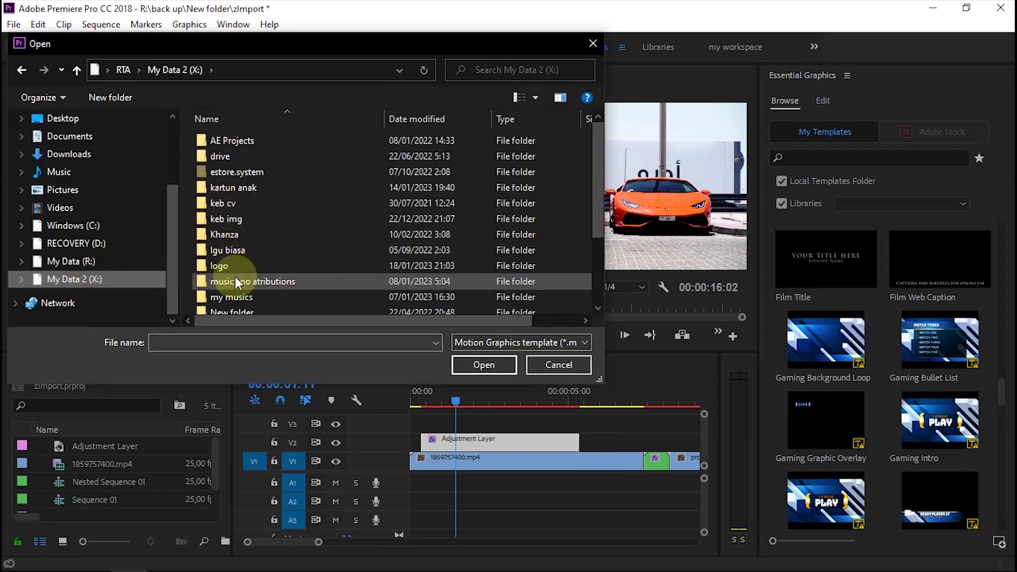
pyautogui.scroll(-2, 234, 287)
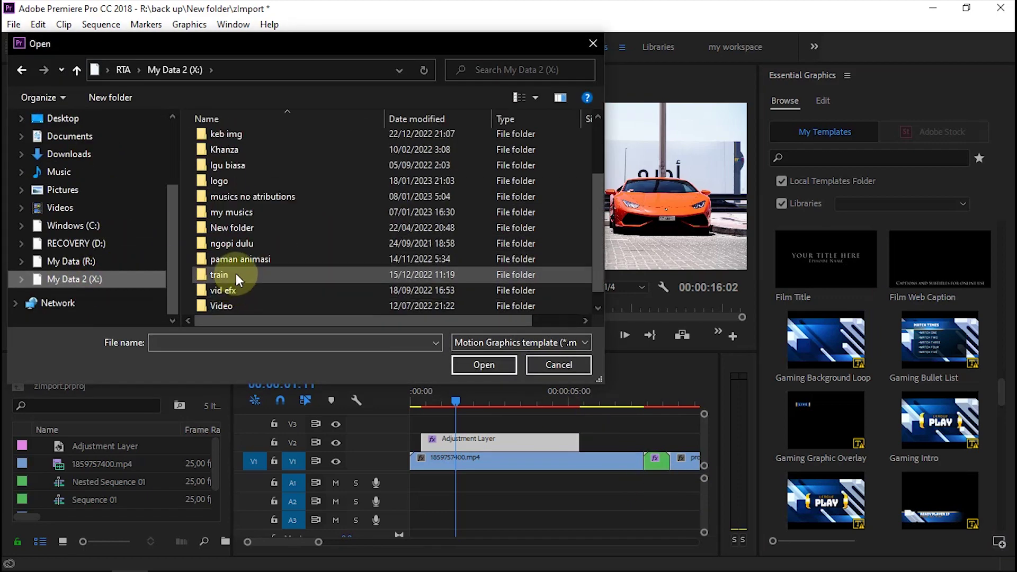
pyautogui.scroll(1, 236, 274)
pyautogui.doubleClick(204, 276)
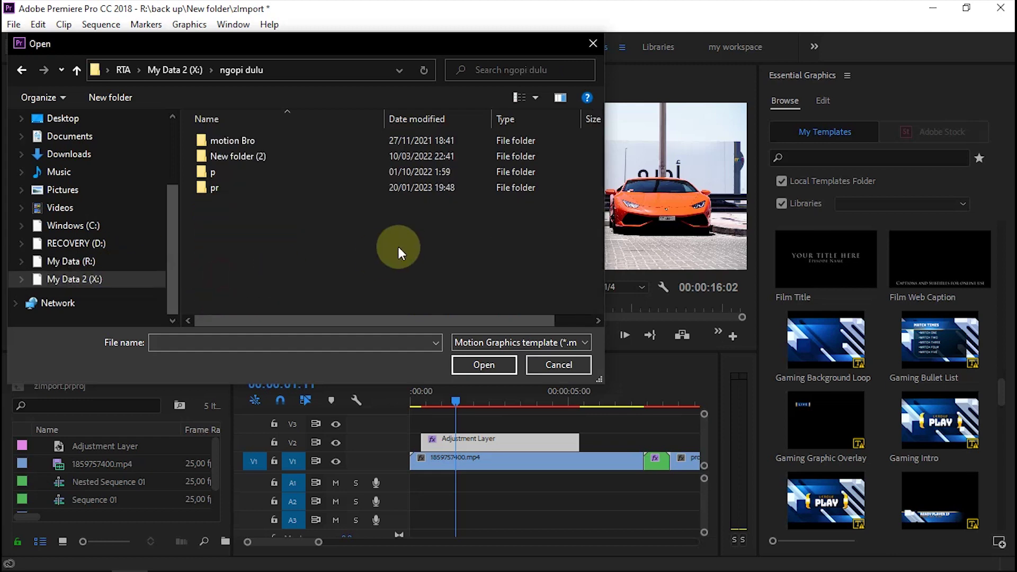
pyautogui.doubleClick(225, 186)
pyautogui.click(230, 185)
pyautogui.doubleClick(230, 185)
pyautogui.doubleClick(243, 155)
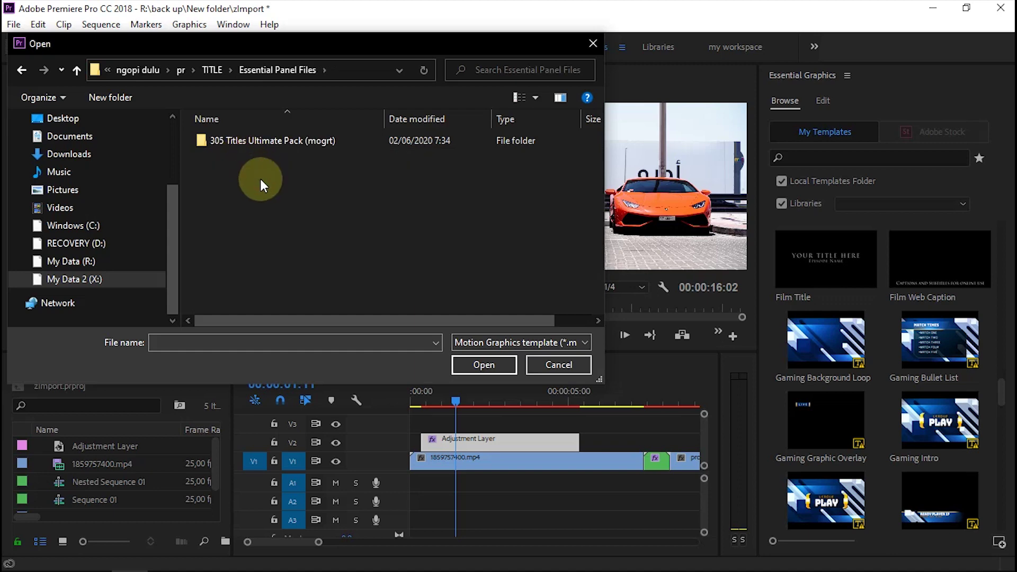
# Import the Title 33 template from the 01_Minimal I (01-85) folder of 305 Titles Ultimate Pack (mogrt)
pyautogui.doubleClick(263, 141)
pyautogui.doubleClick(249, 141)
pyautogui.click(220, 155)
pyautogui.moveTo(524, 119); pyautogui.dragTo(581, 119)
pyautogui.scroll(-4, 307, 228)
pyautogui.scroll(-4, 289, 243)
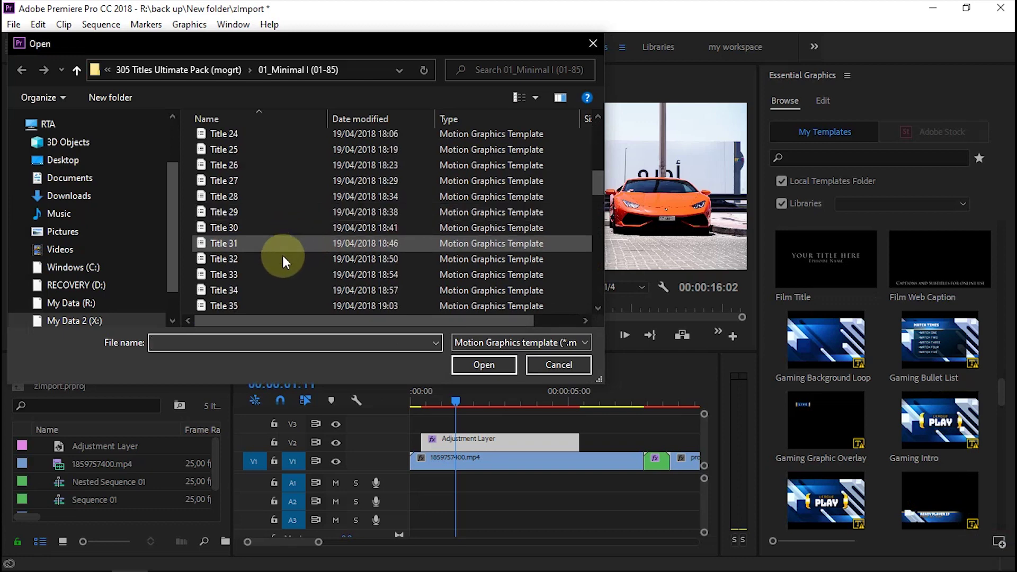
pyautogui.click(241, 275)
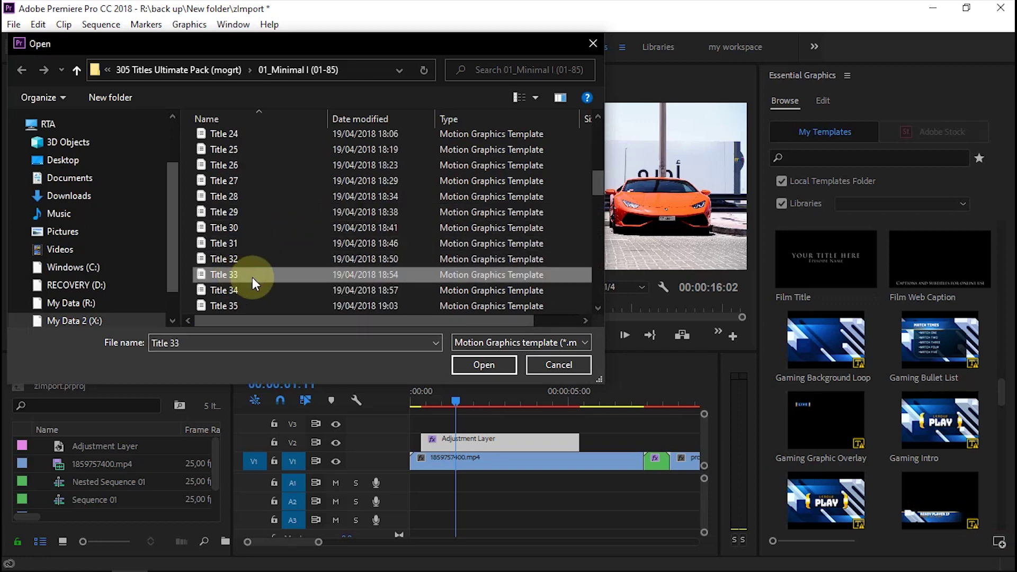
pyautogui.click(485, 364)
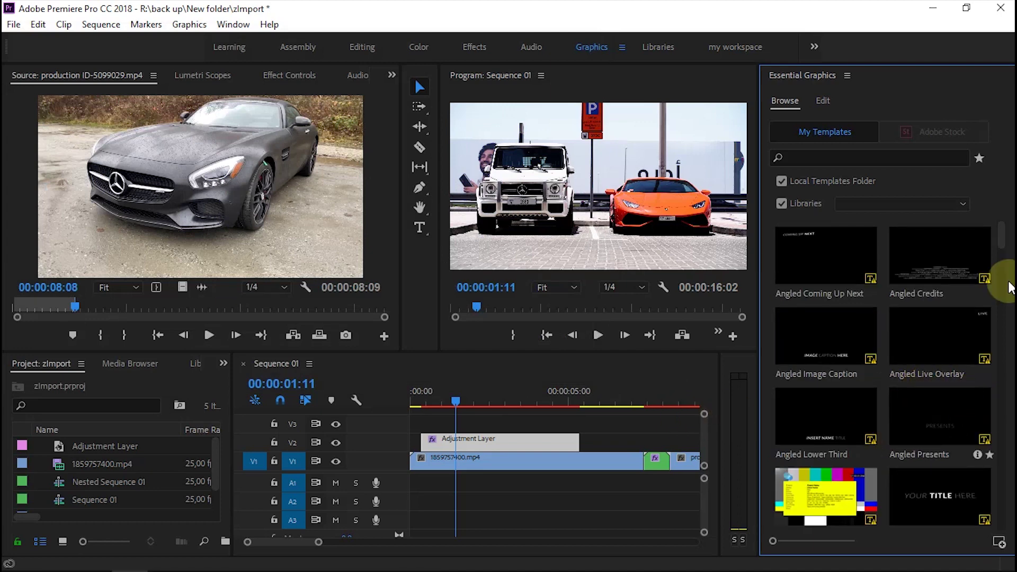
# Find the imported titles among the templates and add Title 170 to the sequence above the adjustment layer
pyautogui.scroll(-5, 1001, 254)
pyautogui.moveTo(1006, 345); pyautogui.dragTo(1011, 533)
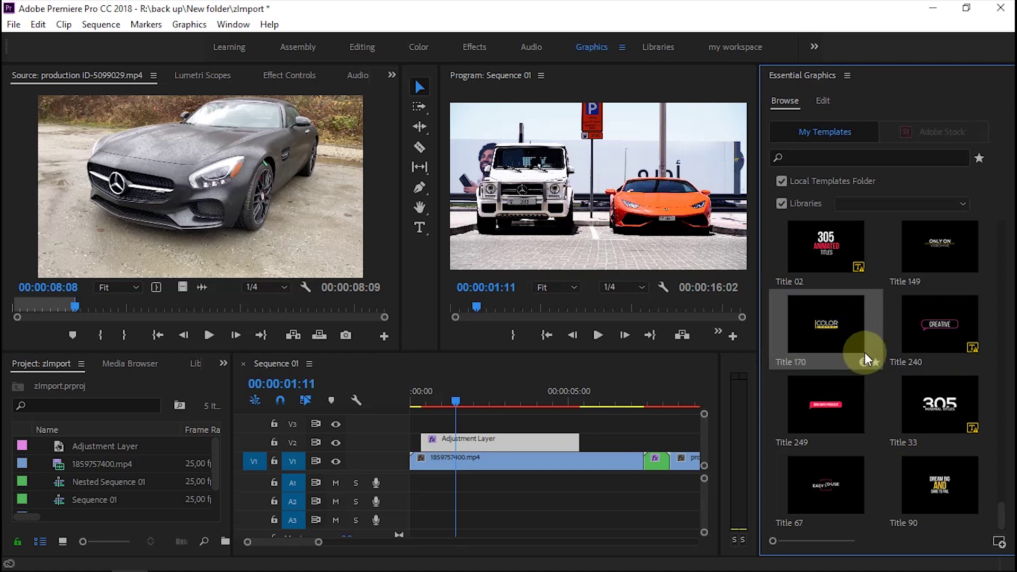
pyautogui.moveTo(656, 386); pyautogui.dragTo(496, 417)
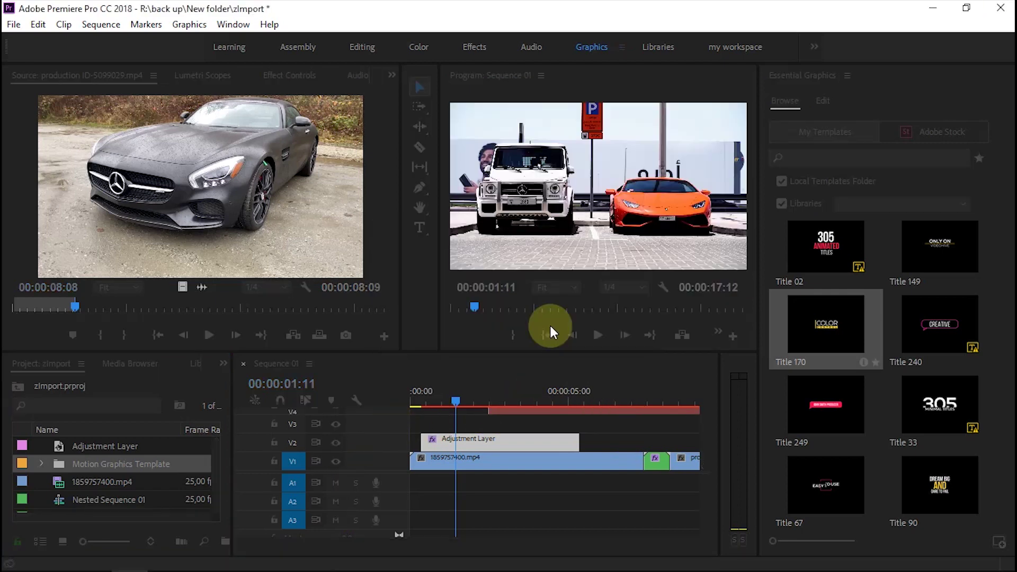
# Hide track V2 and move the Title 170 clip on V3 to the start of the sequence
pyautogui.click(342, 444)
pyautogui.moveTo(504, 416); pyautogui.dragTo(457, 430)
pyautogui.moveTo(444, 444); pyautogui.dragTo(444, 445)
# With the playhead at 00:00:03:05, set the Title 170 clip's Text A to TNO and Text B to Team
pyautogui.moveTo(318, 542); pyautogui.dragTo(364, 542)
pyautogui.click(425, 405)
pyautogui.moveTo(426, 404); pyautogui.dragTo(442, 404)
pyautogui.doubleClick(783, 168)
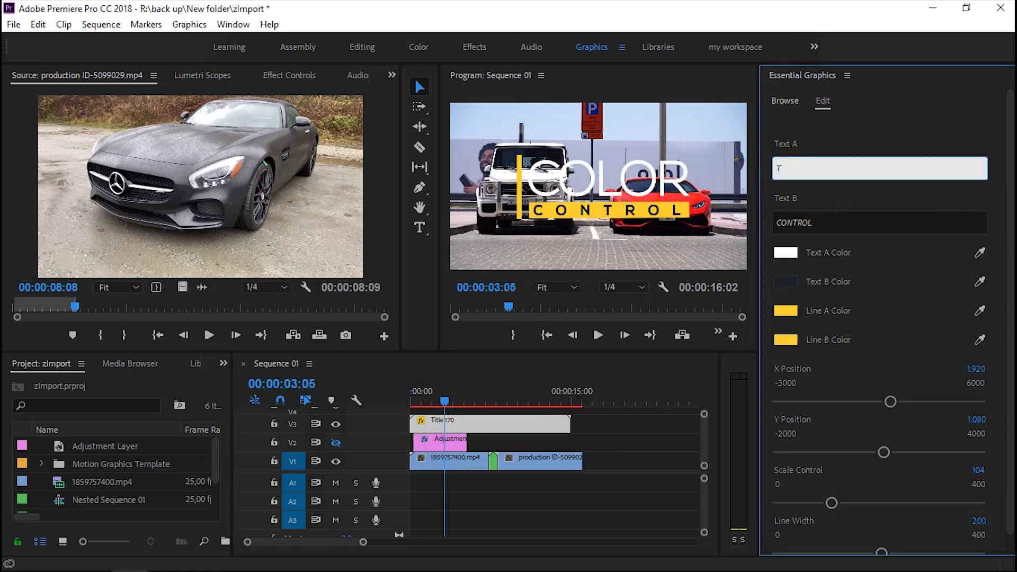
pyautogui.doubleClick(785, 223)
pyautogui.write('Team')
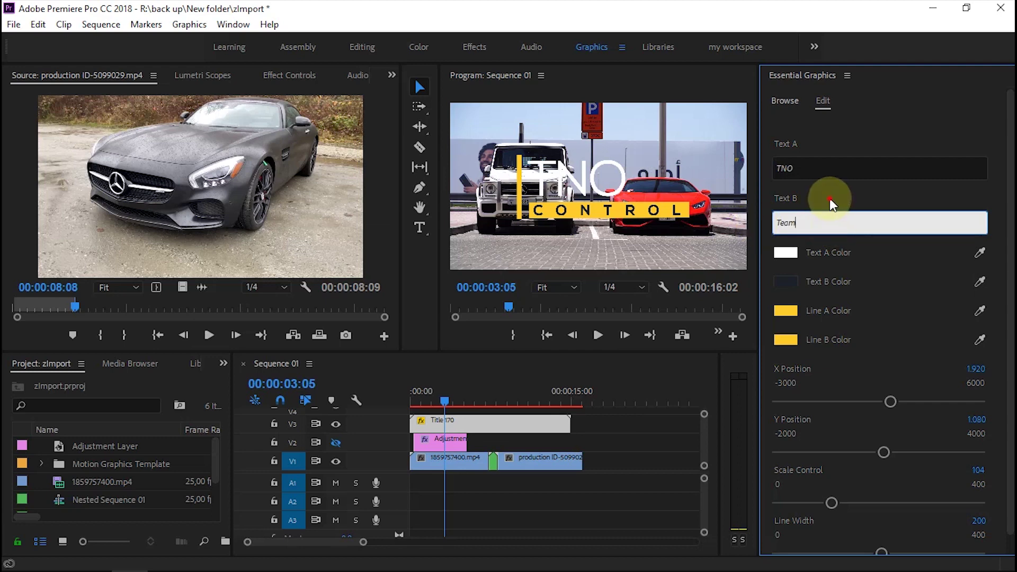
pyautogui.click(830, 199)
pyautogui.click(644, 209)
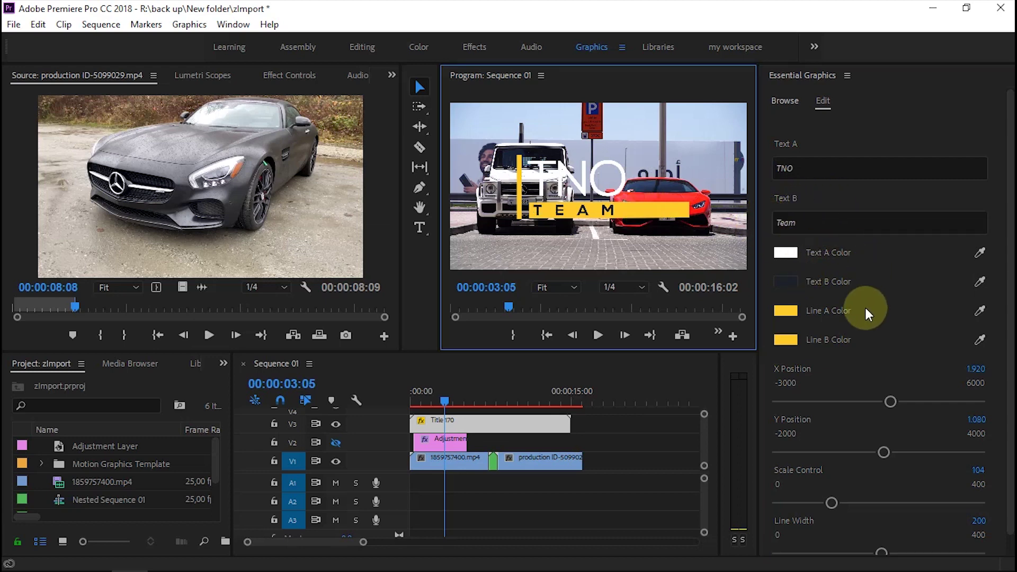
# Set the title's Line Width to 121 to fit the TEAM text, and scrub through the title animation
pyautogui.click(892, 402)
pyautogui.scroll(-1, 892, 467)
pyautogui.moveTo(882, 533); pyautogui.dragTo(838, 522)
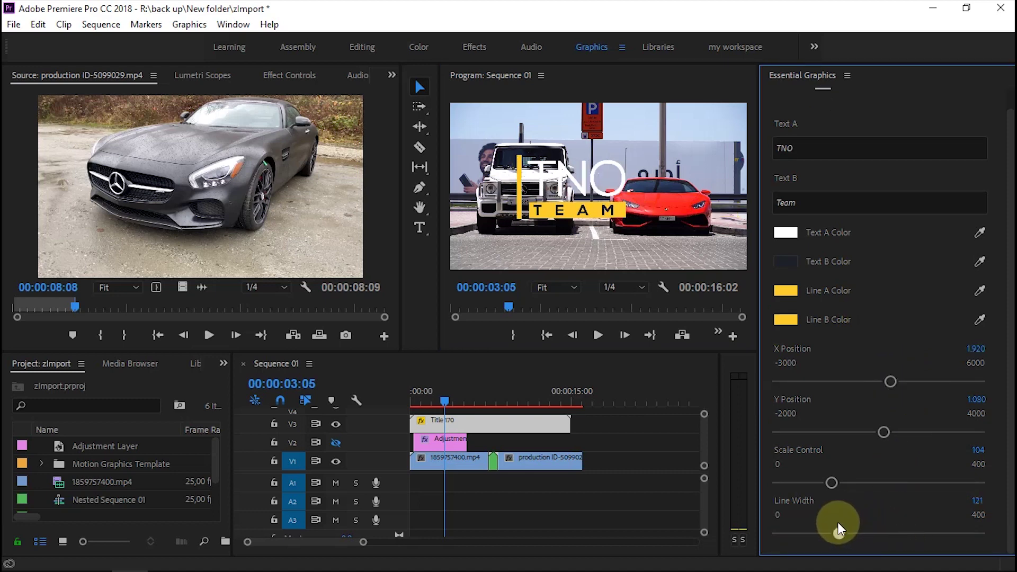
pyautogui.click(452, 402)
pyautogui.moveTo(469, 405); pyautogui.dragTo(485, 395)
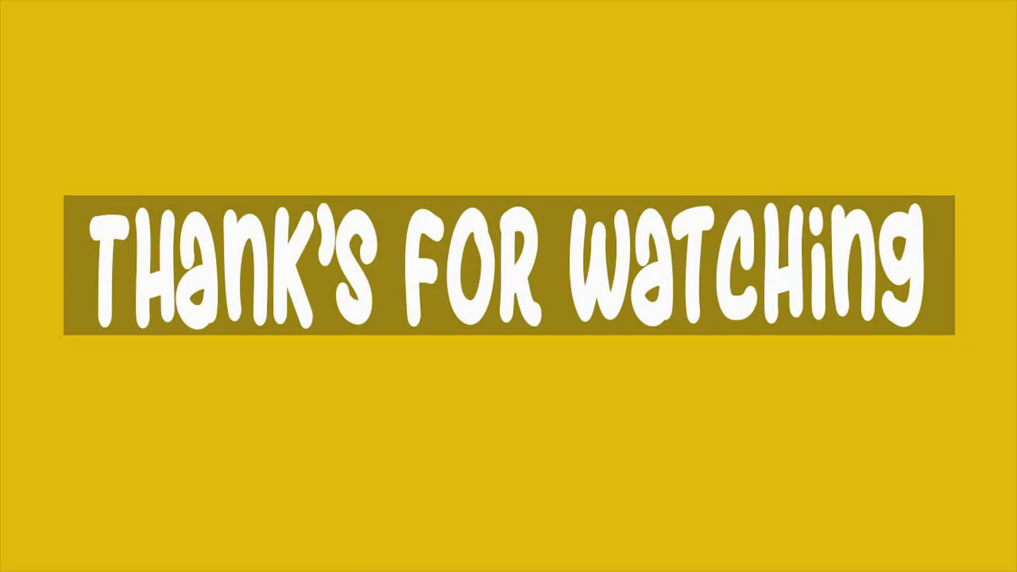